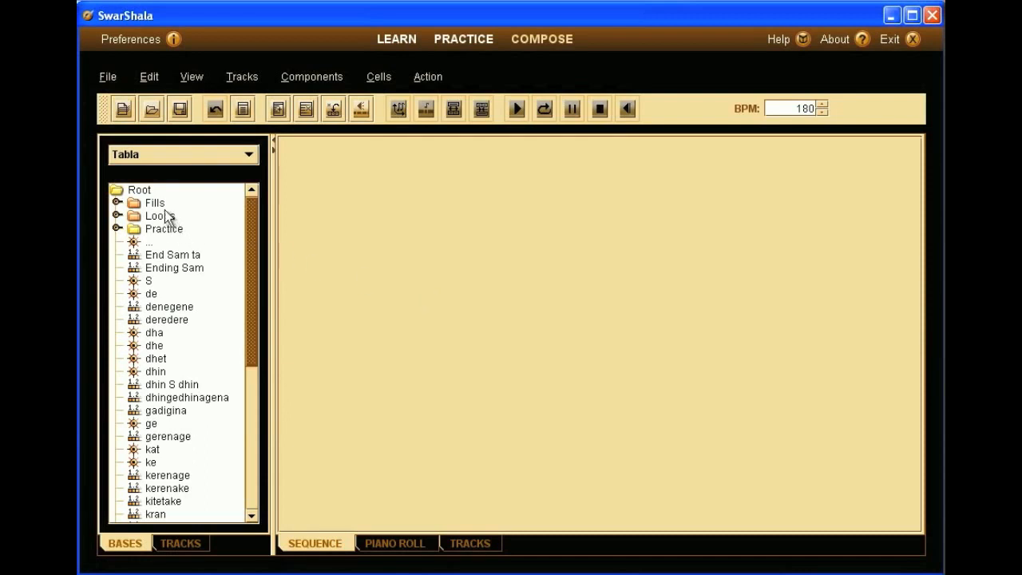
- Insert a new folder under Root in the Tabla bases and name it Custom
click(140, 190)
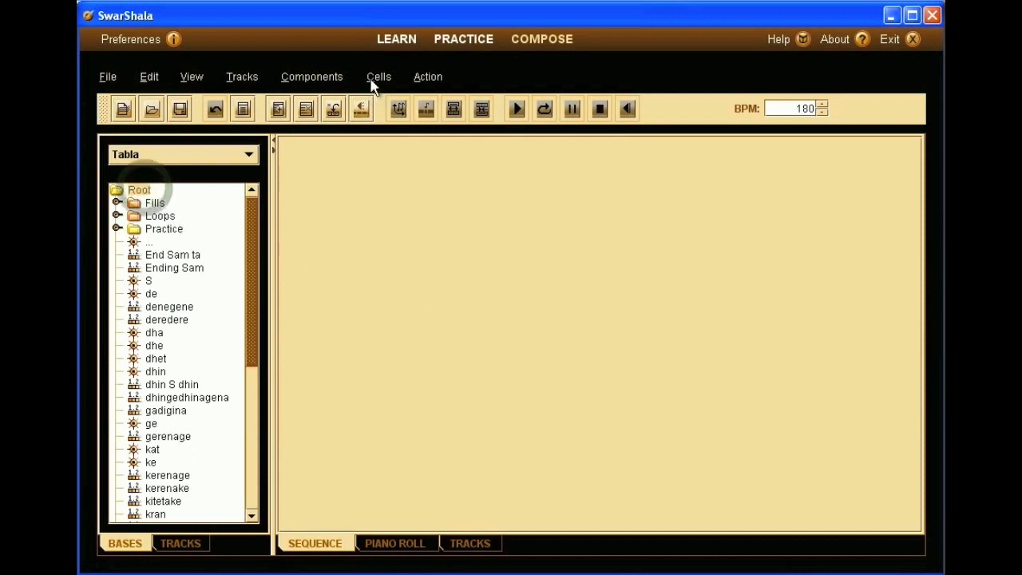
click(312, 76)
mouse_move(333, 96)
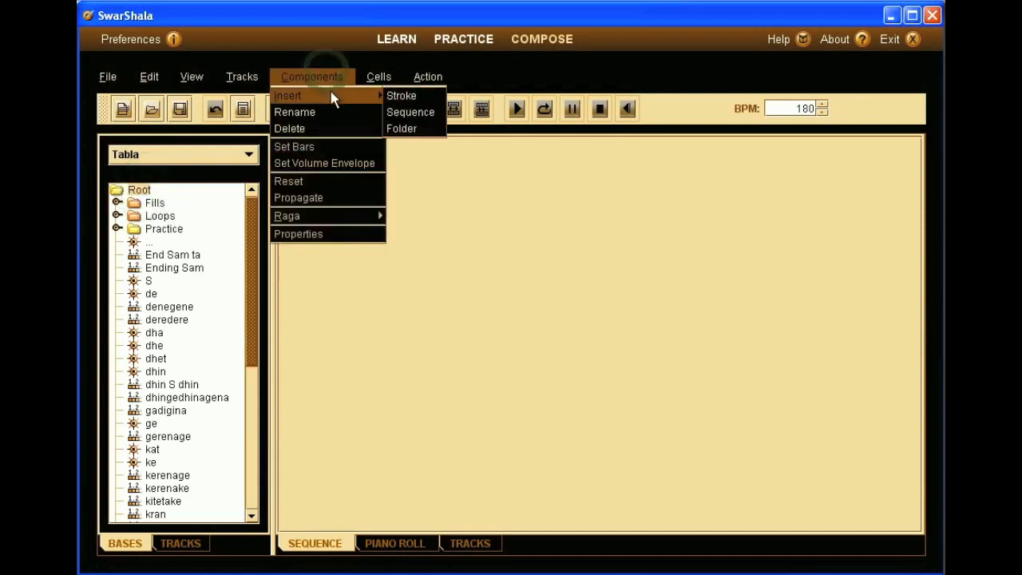
click(403, 129)
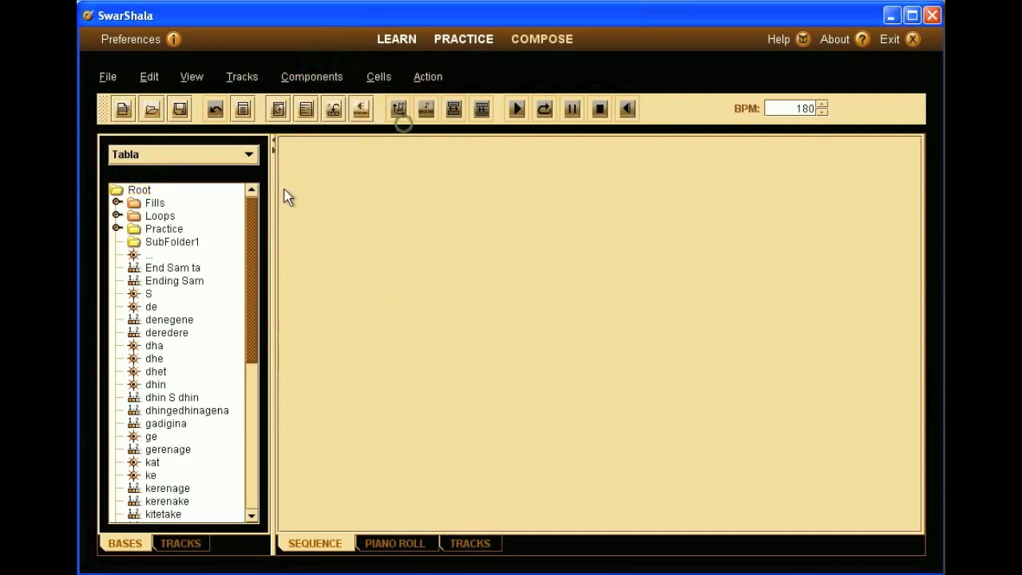
click(166, 241)
text(Custom)
key(Return)
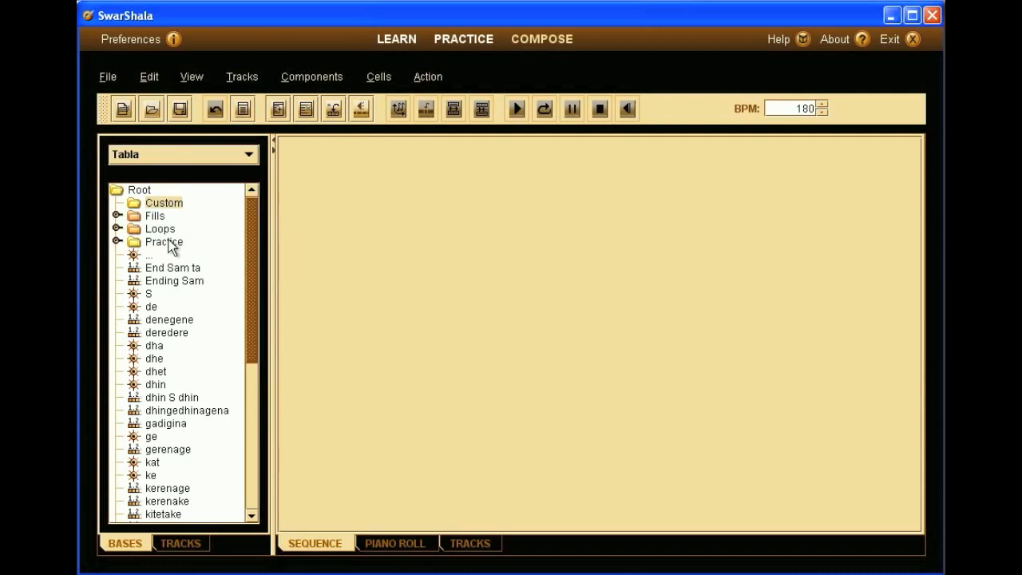
- Insert a subfolder inside the Custom folder and name it Ghazal
click(327, 77)
mouse_move(334, 104)
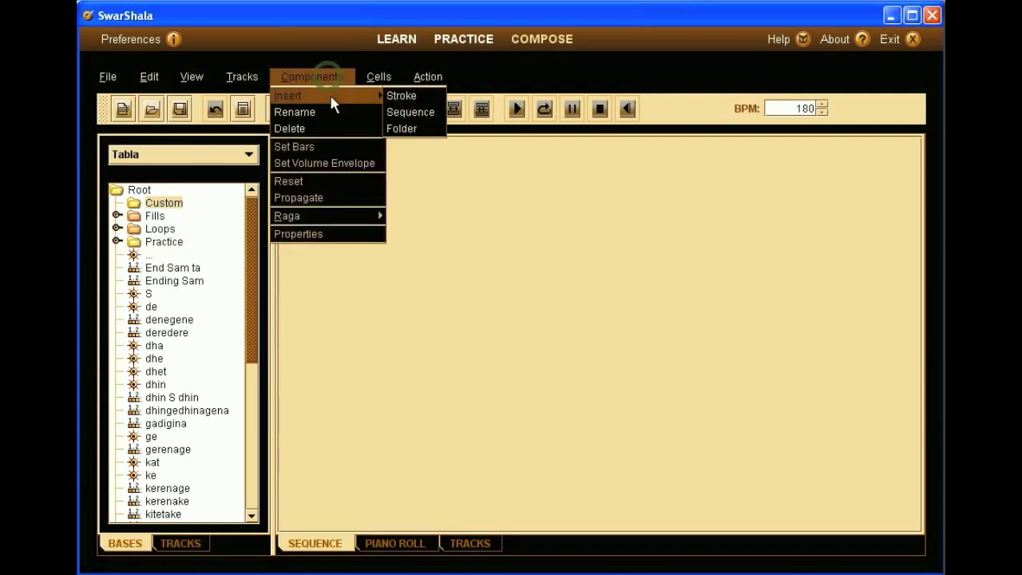
click(410, 129)
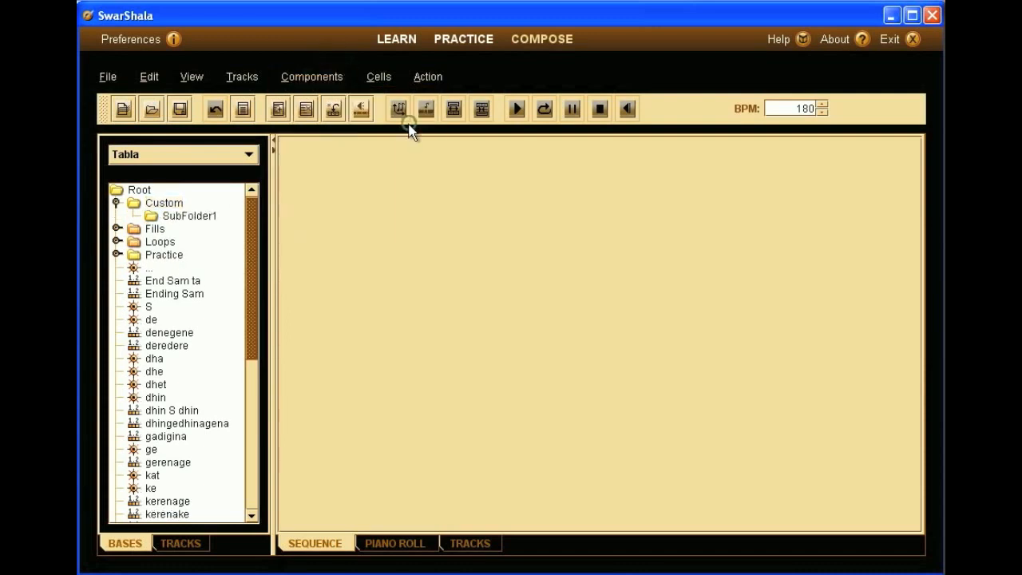
triple_click(190, 215)
text(Ghazal)
key(Return)
- Start a new sequence in the Ghazal folder named "Ghazal #1" with the description "Nice rhythm for ghazals"
click(325, 79)
mouse_move(326, 94)
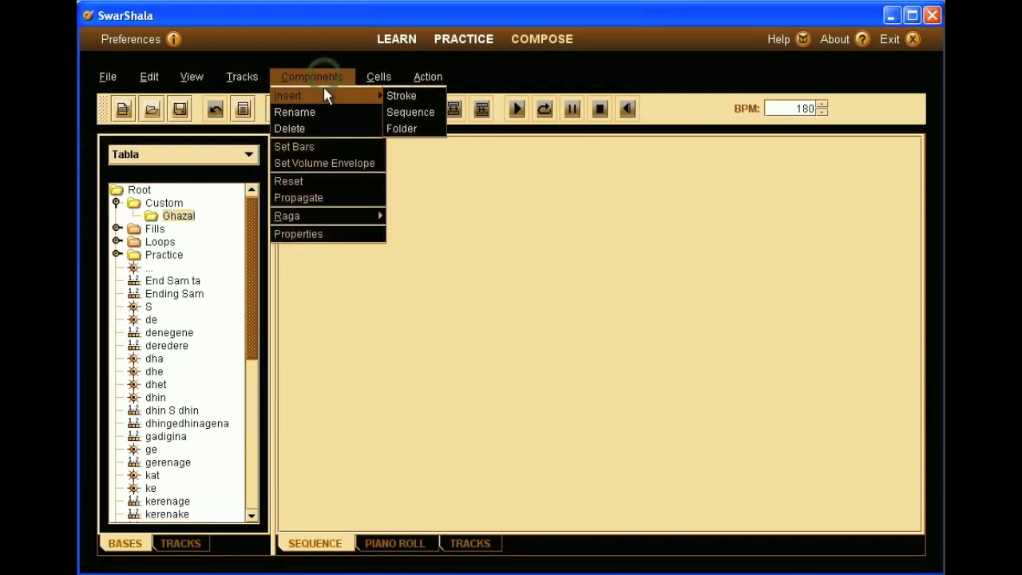
click(423, 113)
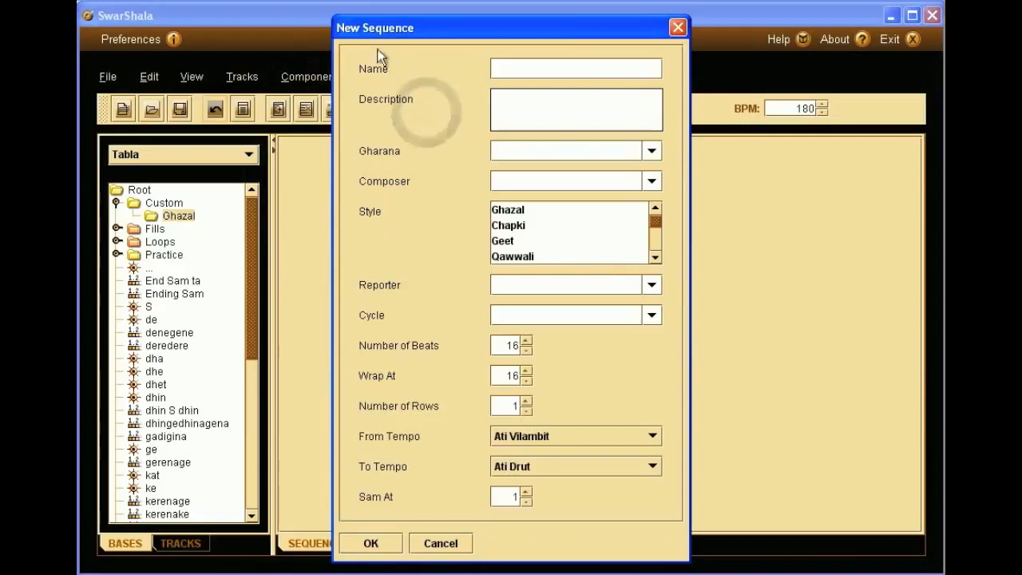
click(506, 69)
text(Ghaza)
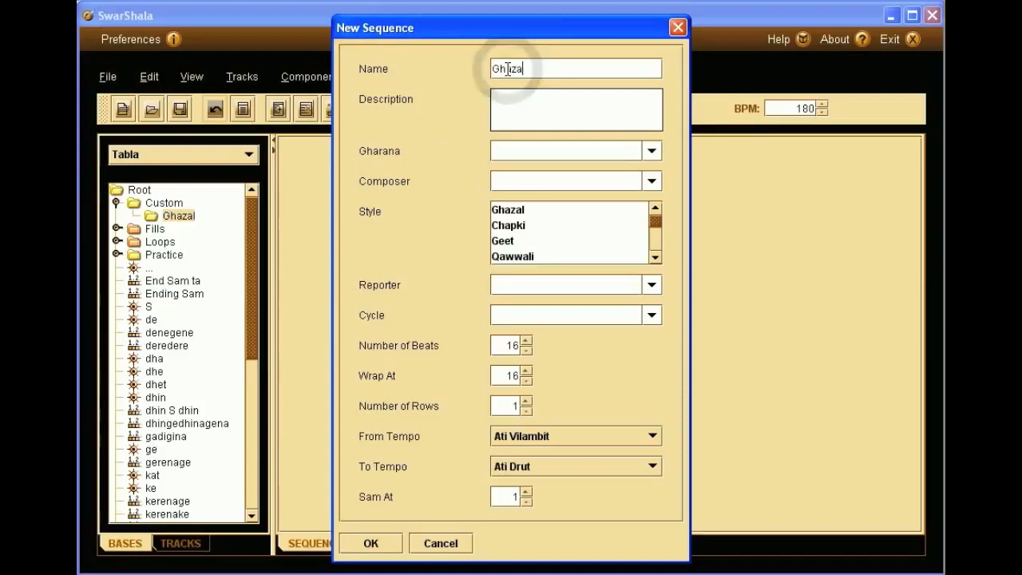
text(l #1)
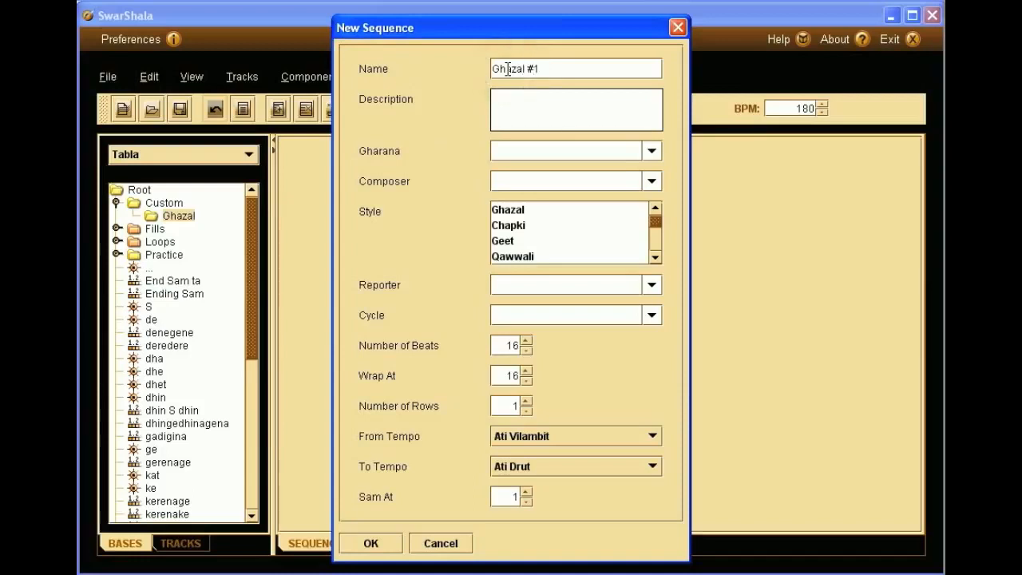
click(513, 96)
text(Ni)
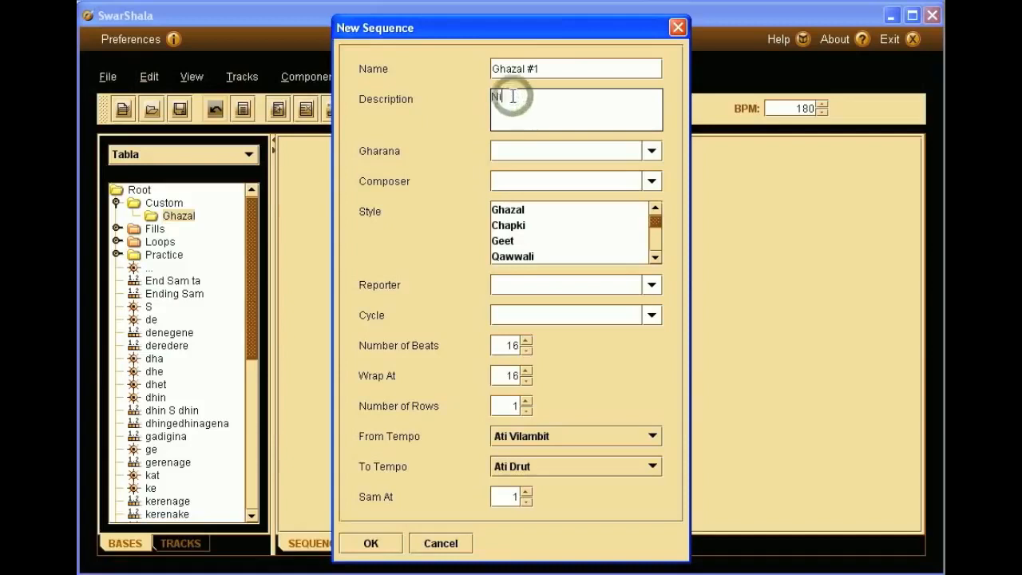
text(ce rhythm fo)
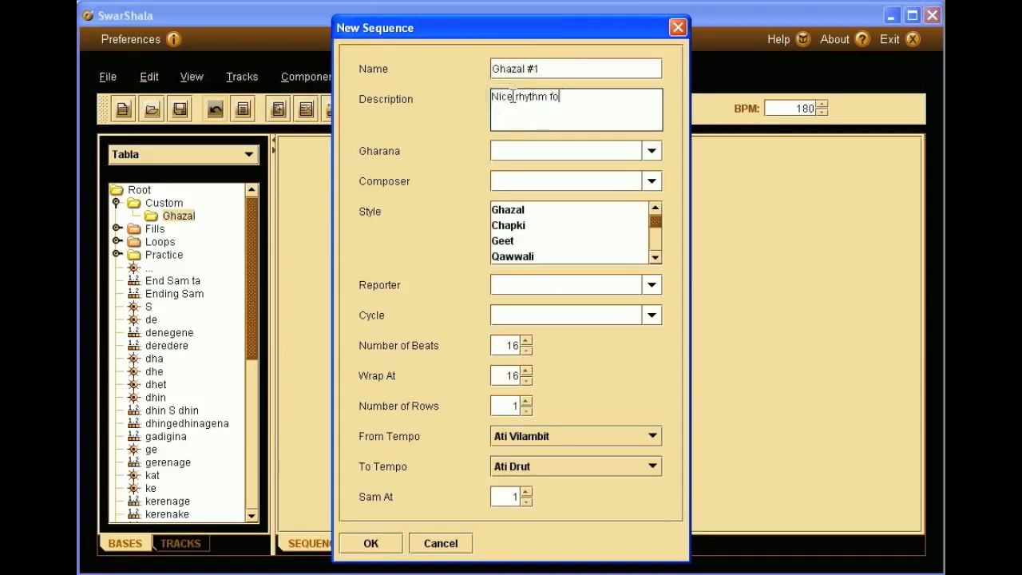
text(r ghazals)
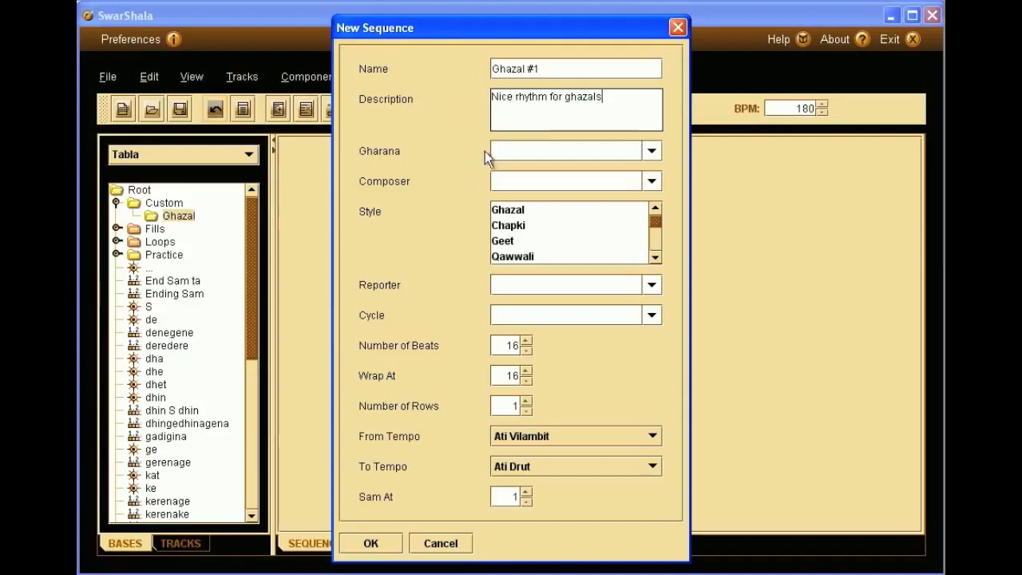
- Set the new sequence's Gharana to Not applicable and its Composer to Unknown
click(550, 151)
click(649, 152)
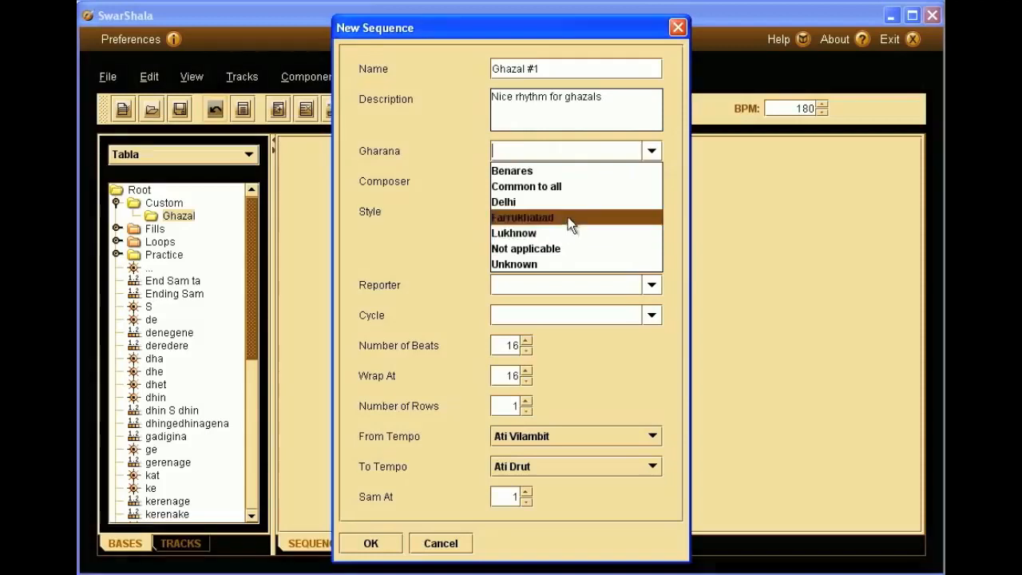
click(560, 248)
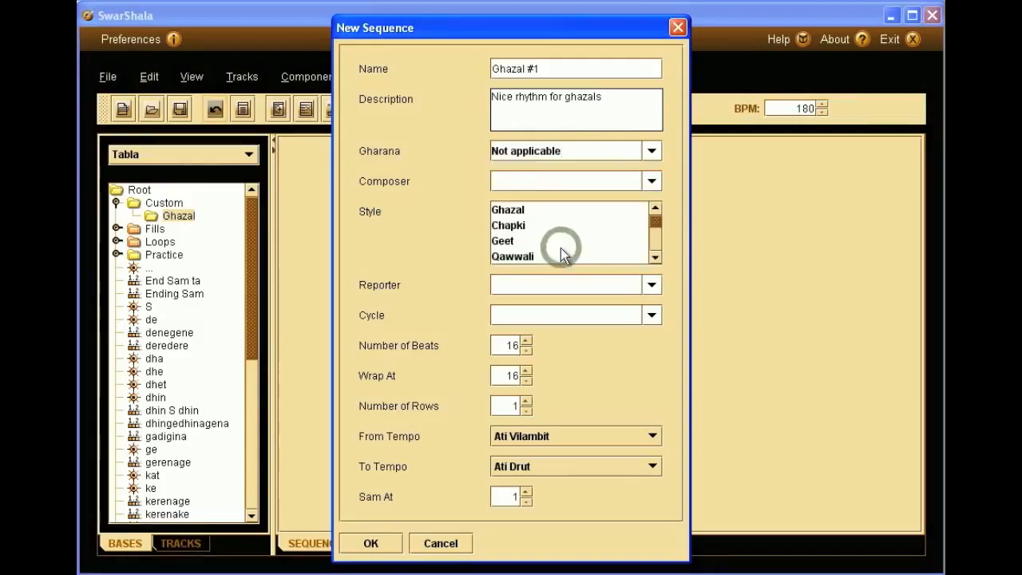
click(648, 182)
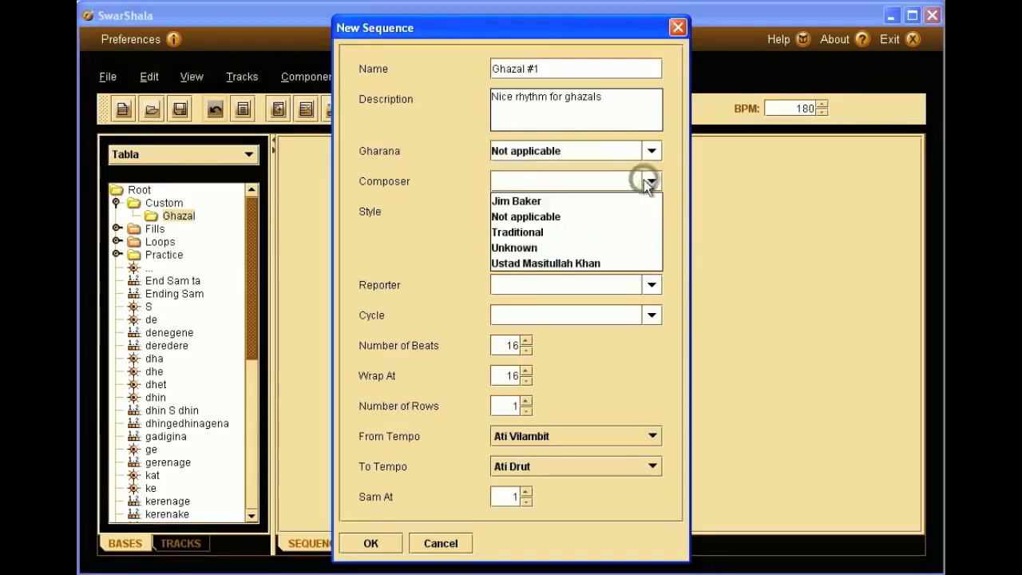
click(562, 247)
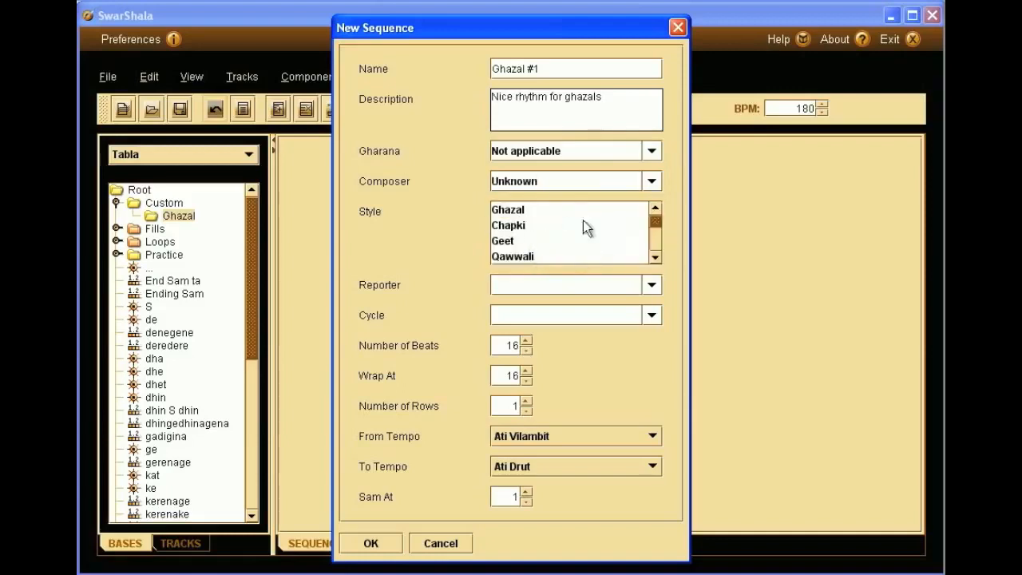
- Choose Ghazal as the sequence's style and select the third listed person as the reporter
mouse_move(655, 221)
mouse_down()
mouse_move(653, 246)
mouse_move(655, 215)
mouse_up()
click(548, 212)
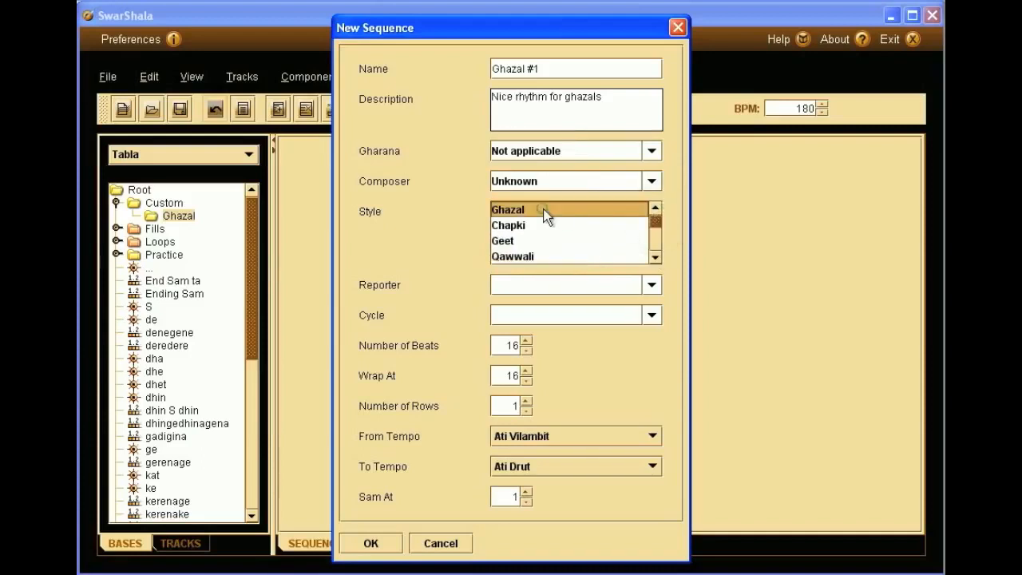
mouse_move(654, 219)
mouse_down()
mouse_move(649, 252)
mouse_move(653, 210)
mouse_move(654, 235)
mouse_up()
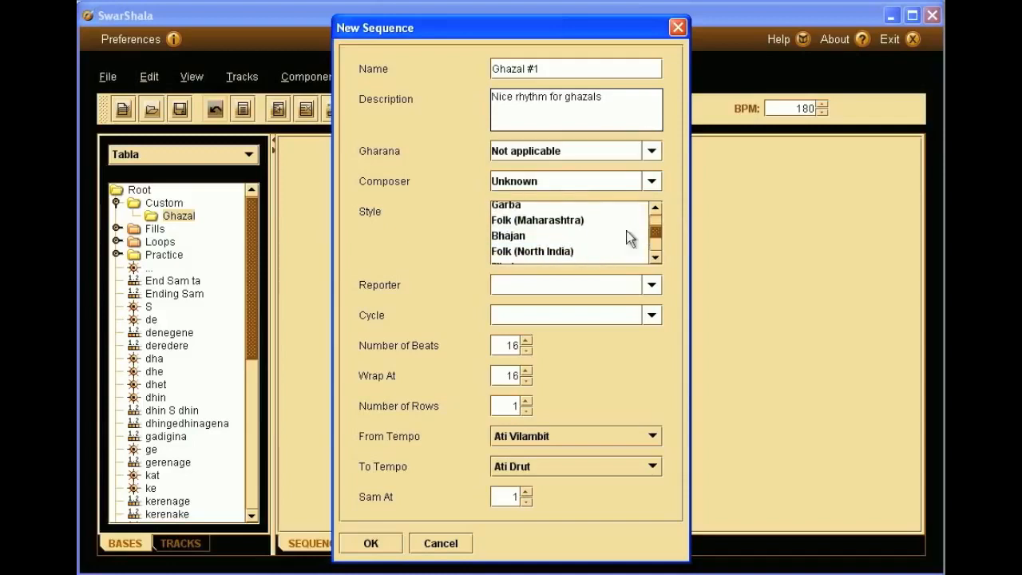
click(540, 233)
drag(652, 234, 656, 216)
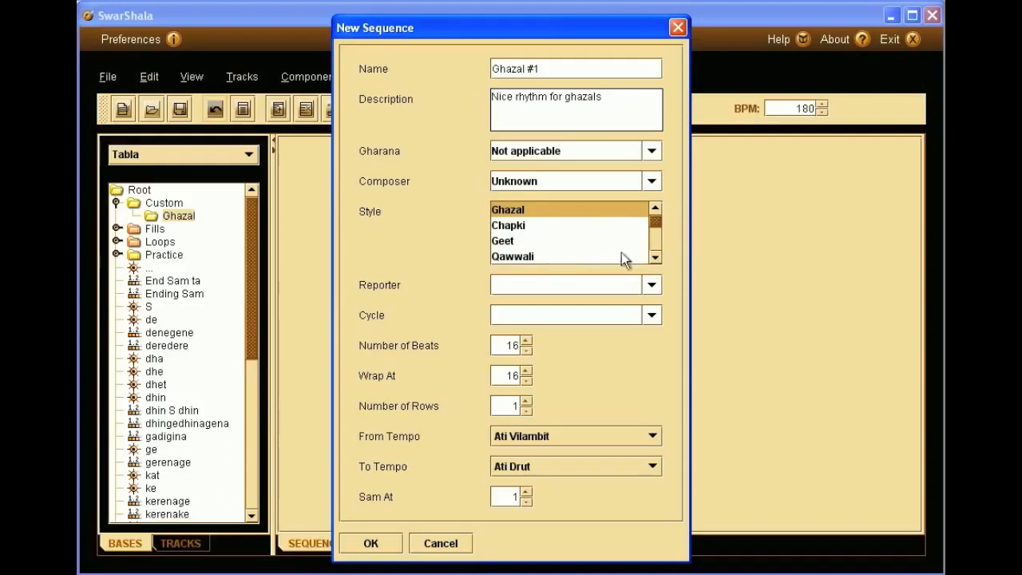
click(652, 285)
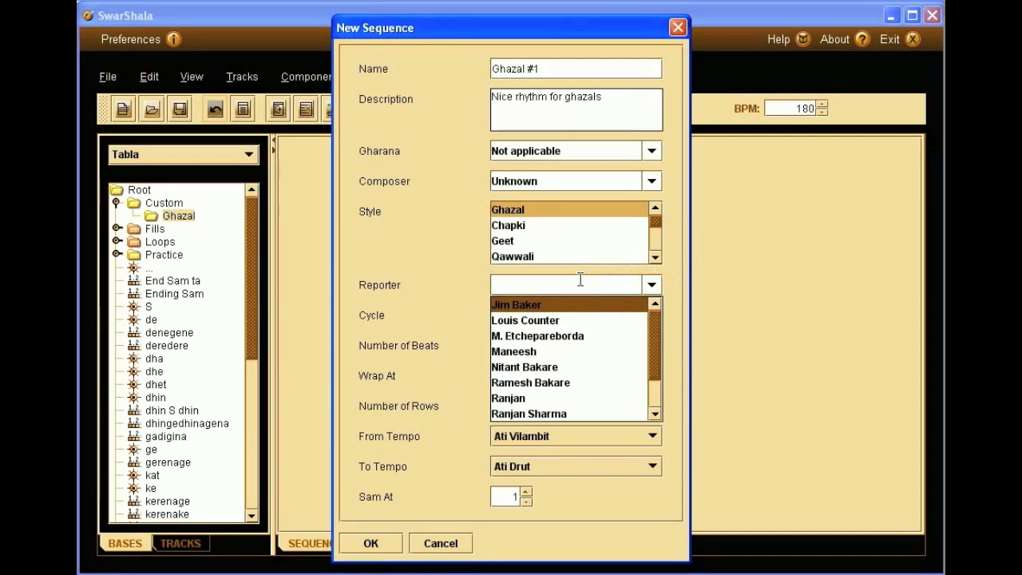
click(576, 335)
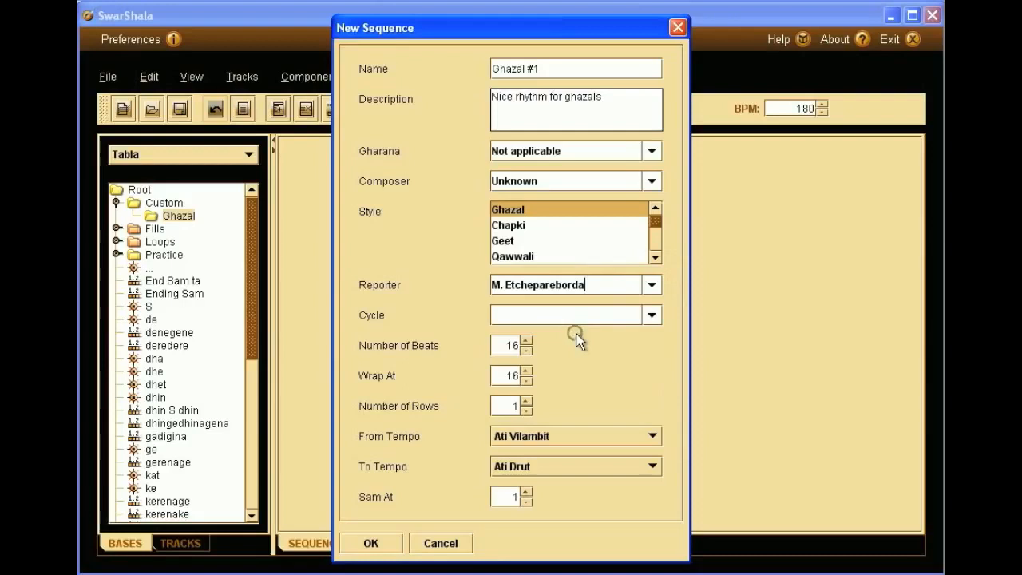
- Enter Ghazal as a custom value for the sequence's Cycle
click(652, 316)
mouse_move(654, 345)
mouse_down()
mouse_move(653, 412)
mouse_move(654, 343)
mouse_up()
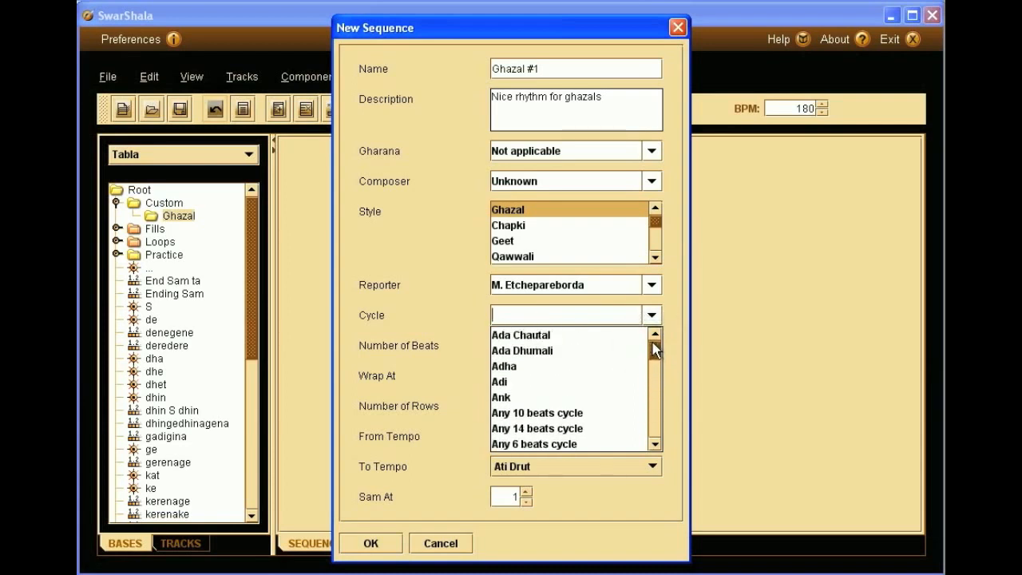
click(567, 318)
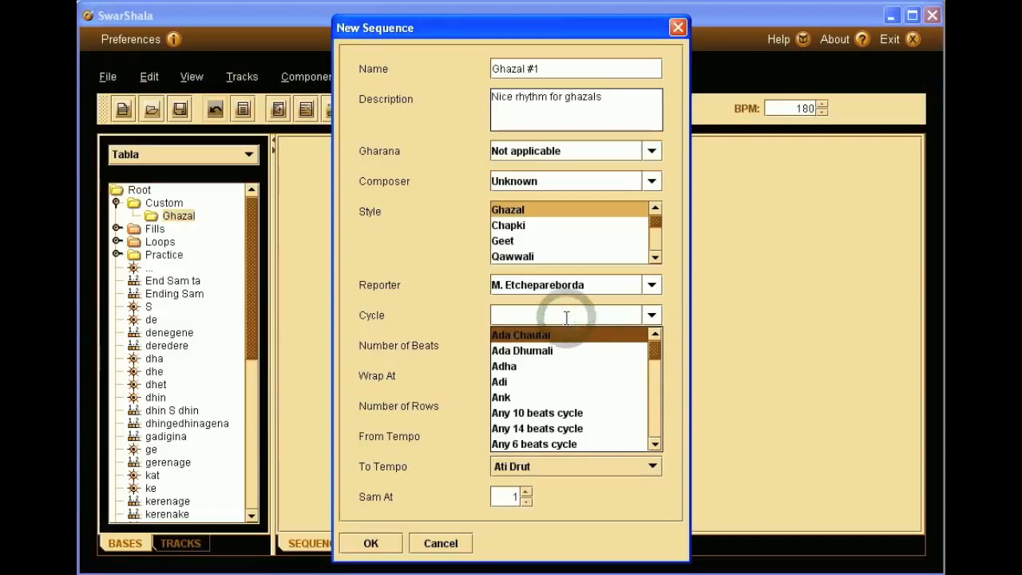
text(Ghazal)
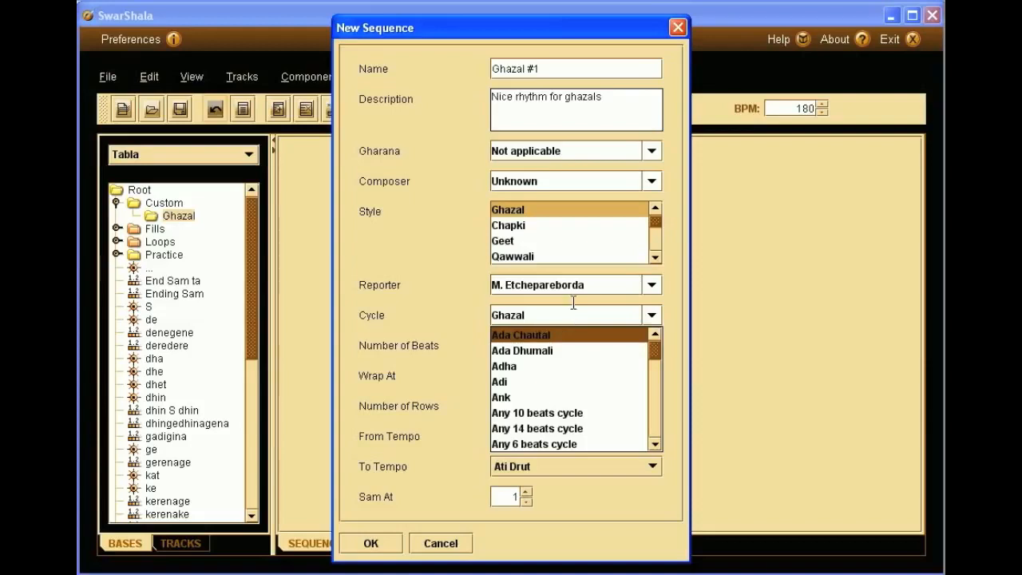
click(573, 301)
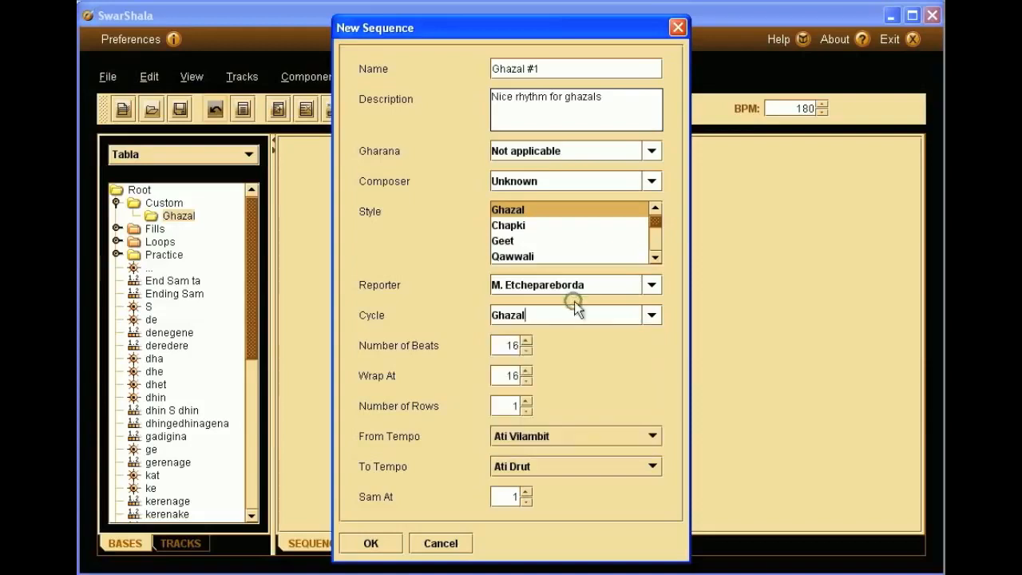
- Set the number of beats to 8 and Wrap At to 4, and create the sequence
double_click(511, 346)
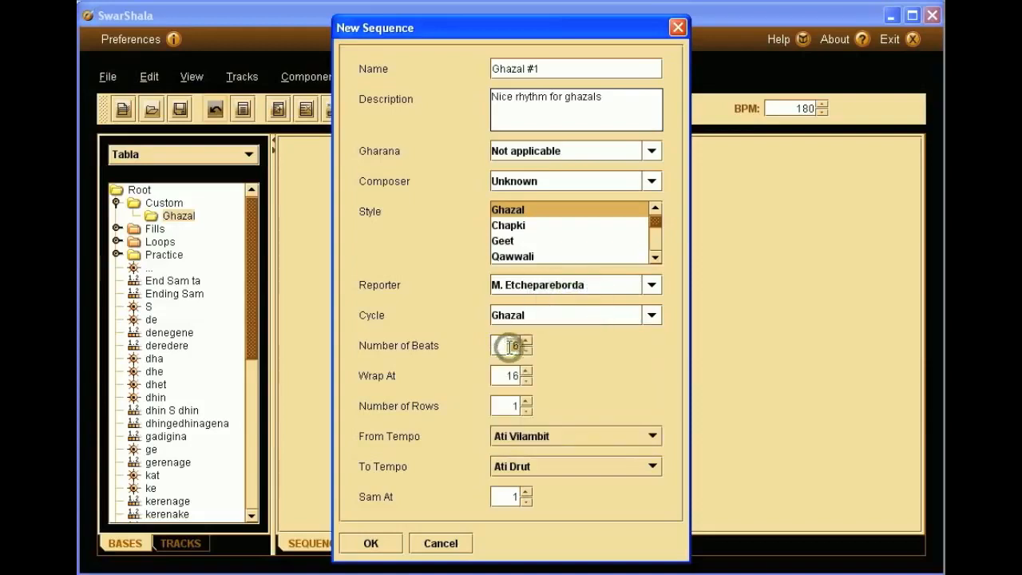
text(8)
double_click(513, 376)
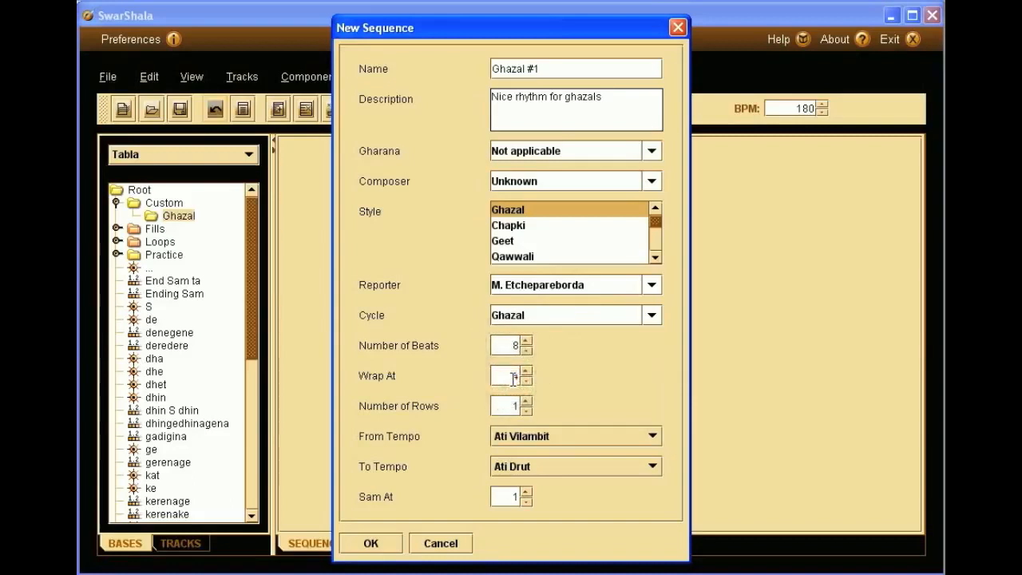
text(4)
click(370, 543)
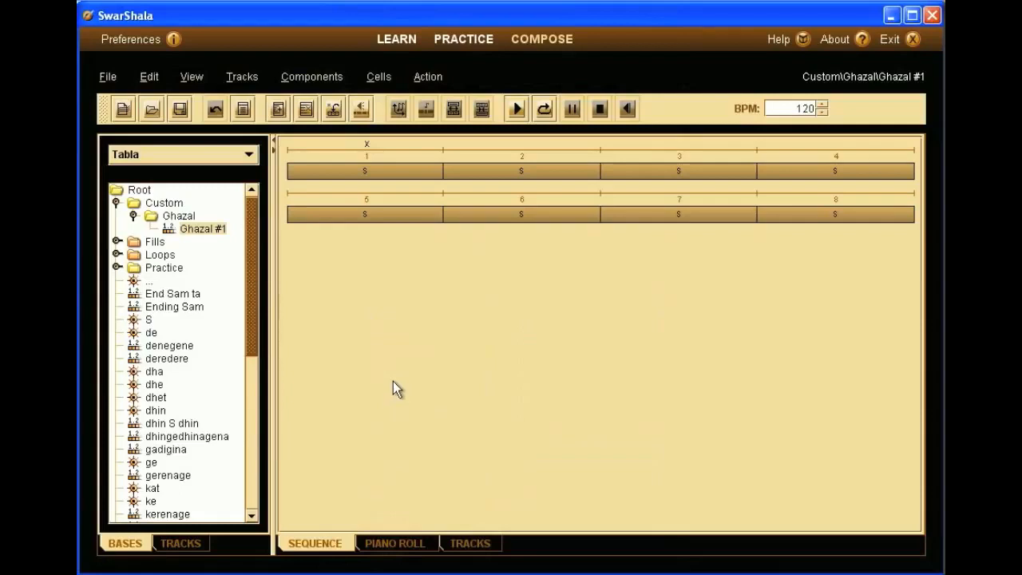
- Fill beats 1 to 4 of the Ghazal #1 sequence with the strokes dhin, ta, ta and "ti te"
double_click(382, 171)
text(dhin)
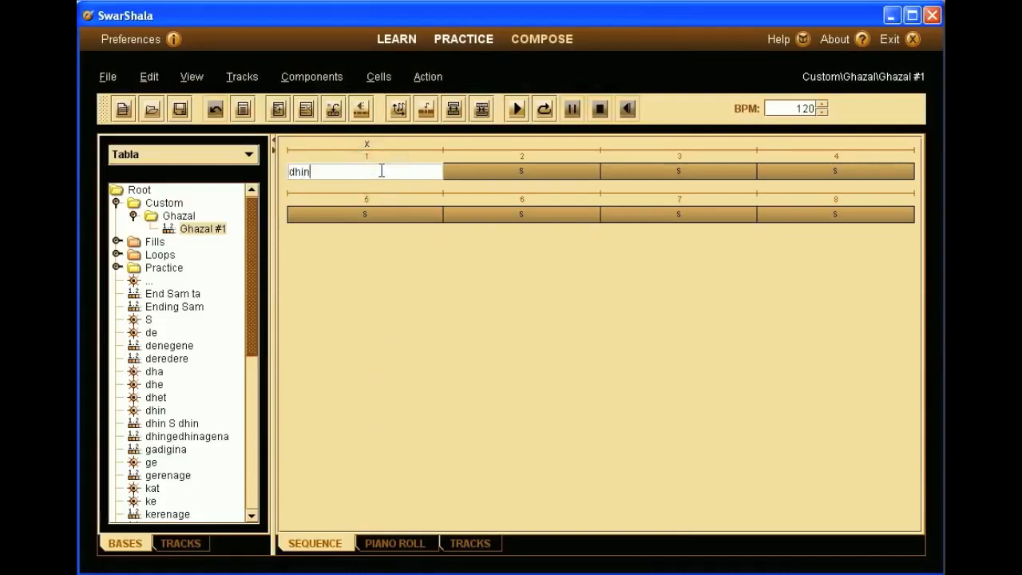
key(Tab)
key(BackSpace)
text(ta)
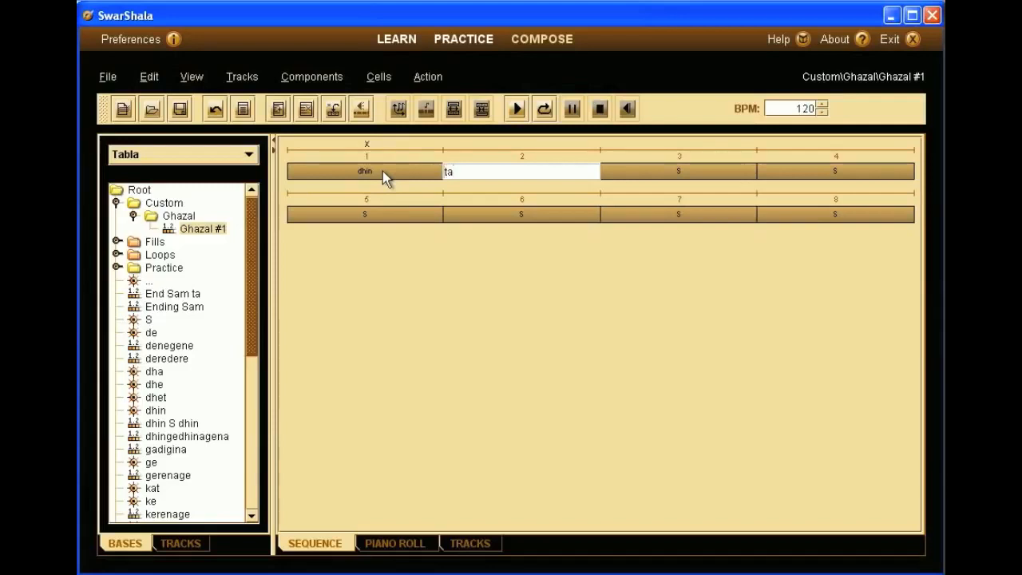
key(Tab)
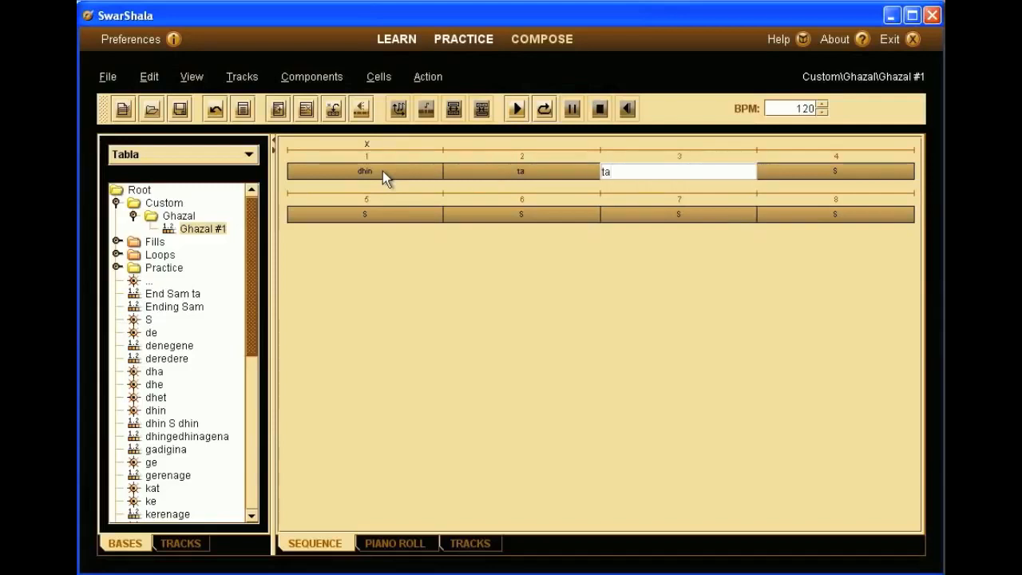
key(Tab)
text(t)
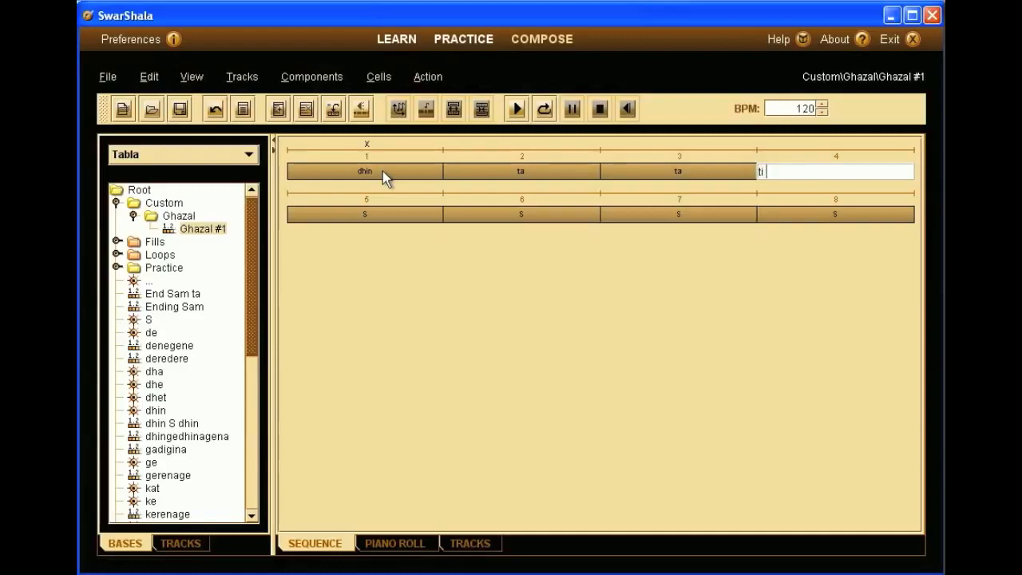
key(Return)
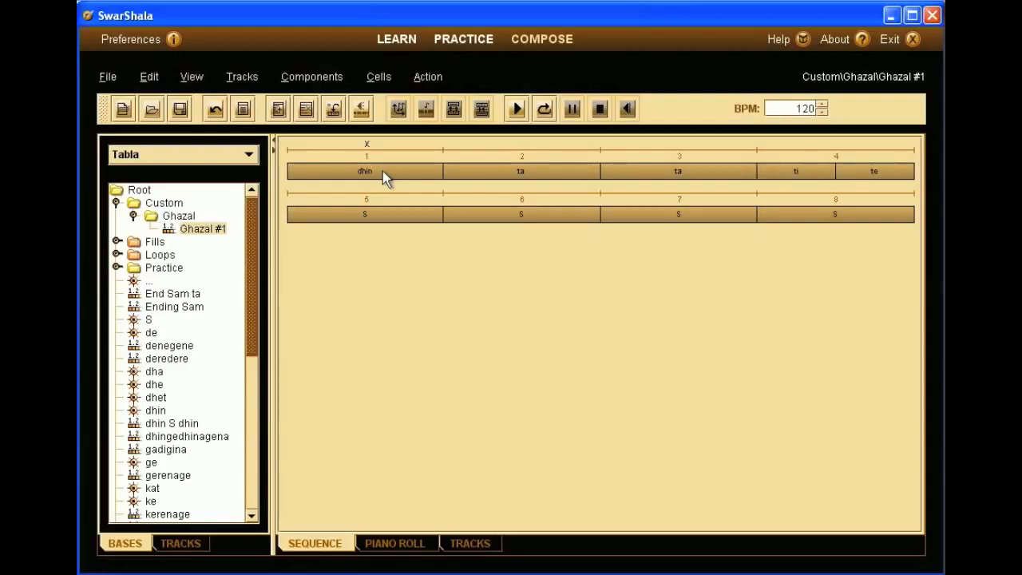
- Fill beats 5 to 8 of the Ghazal #1 sequence with the strokes ta, ta, ta and "dhin ne"
click(374, 214)
click(374, 214)
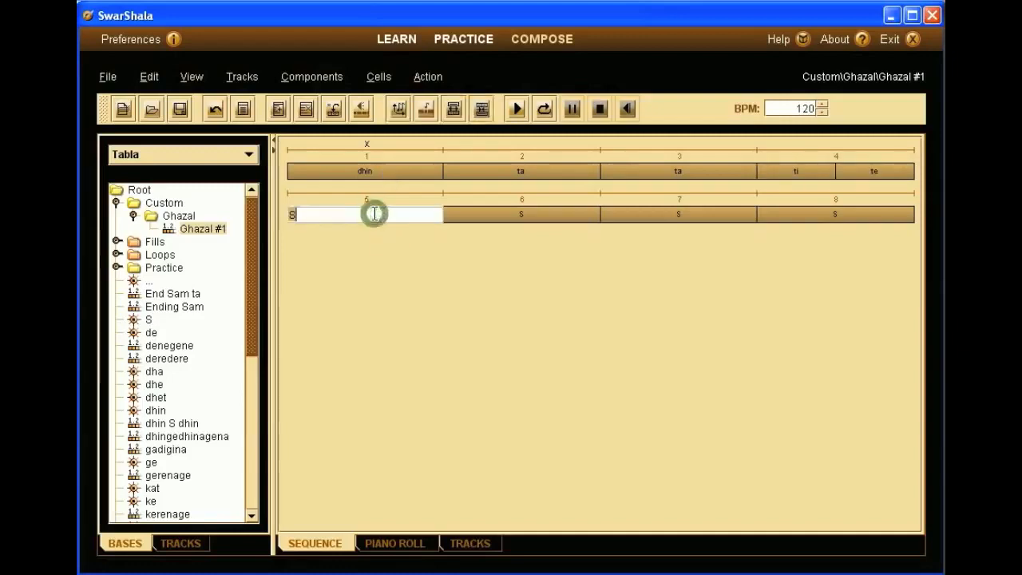
text(ta)
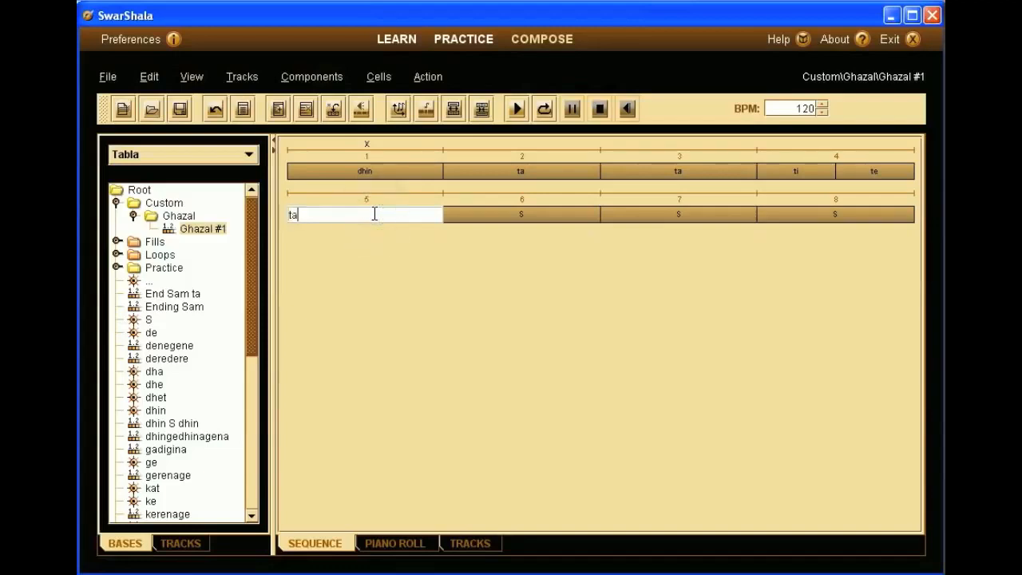
key(Tab)
text(ta)
key(Tab)
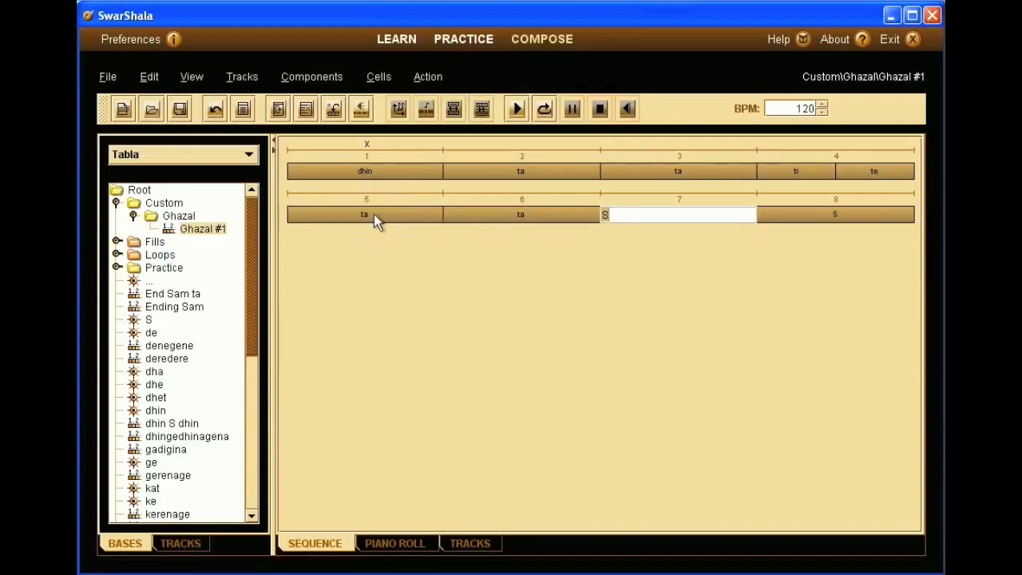
key(Tab)
text(dh)
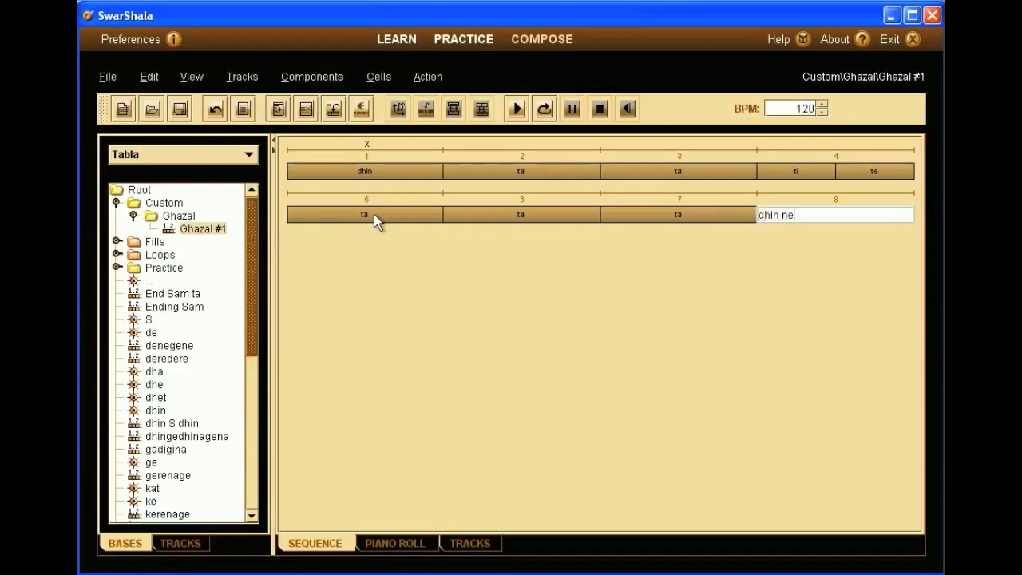
key(Return)
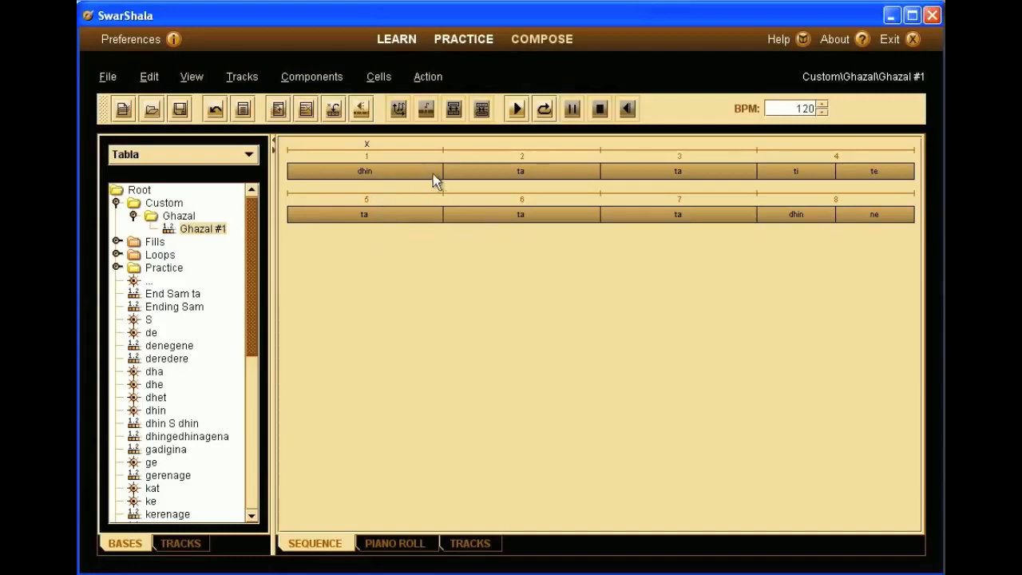
- Lengthen the dhin on beat 1 and the ta on beat 5 about two-thirds into the following beats, and audition the sequence as a loop
drag(444, 170, 548, 170)
drag(443, 214, 549, 214)
click(538, 112)
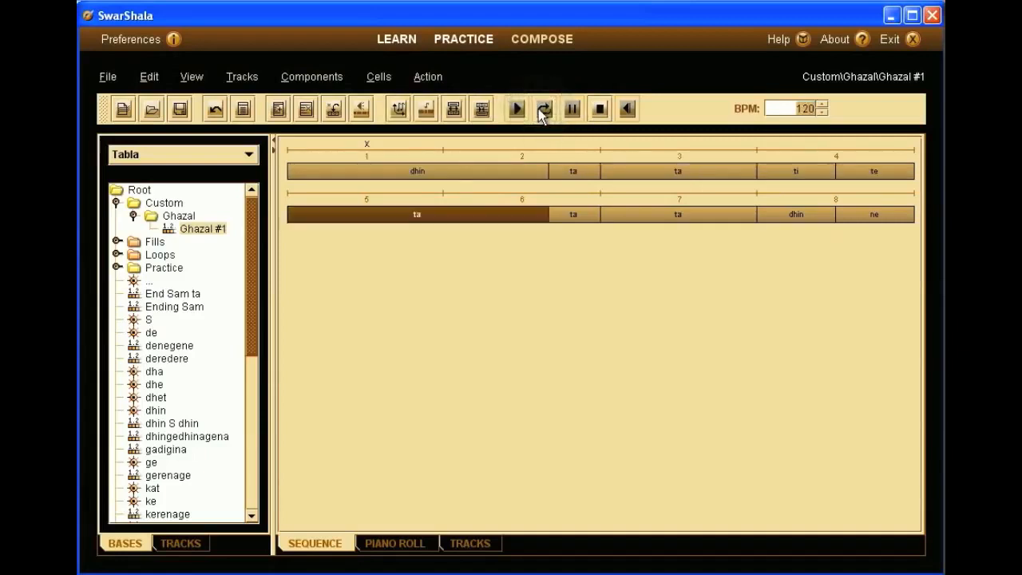
click(600, 109)
- Set the tempo to 180 BPM, and play the sequence in a loop before stopping it
double_click(801, 108)
text(180)
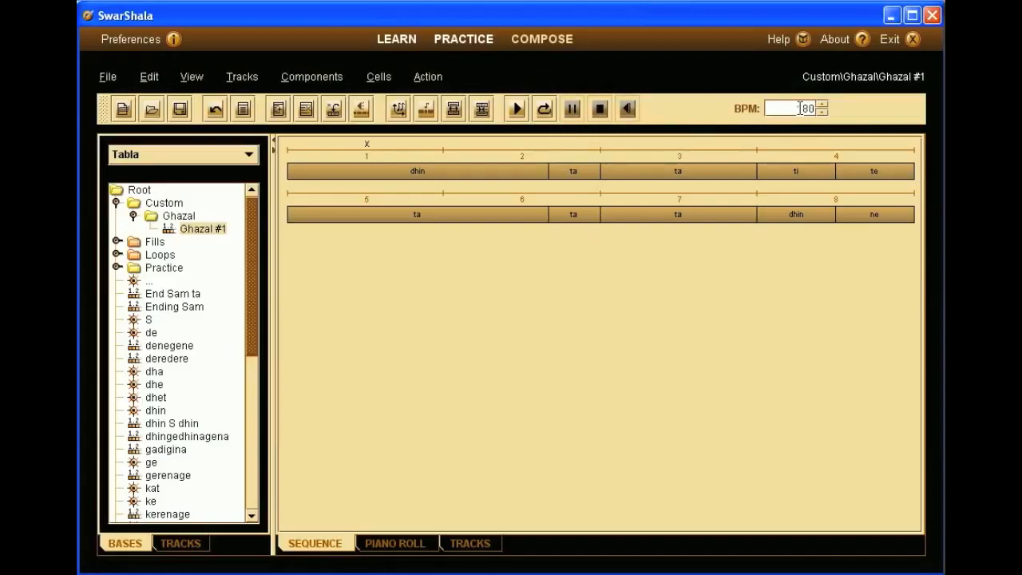
click(546, 118)
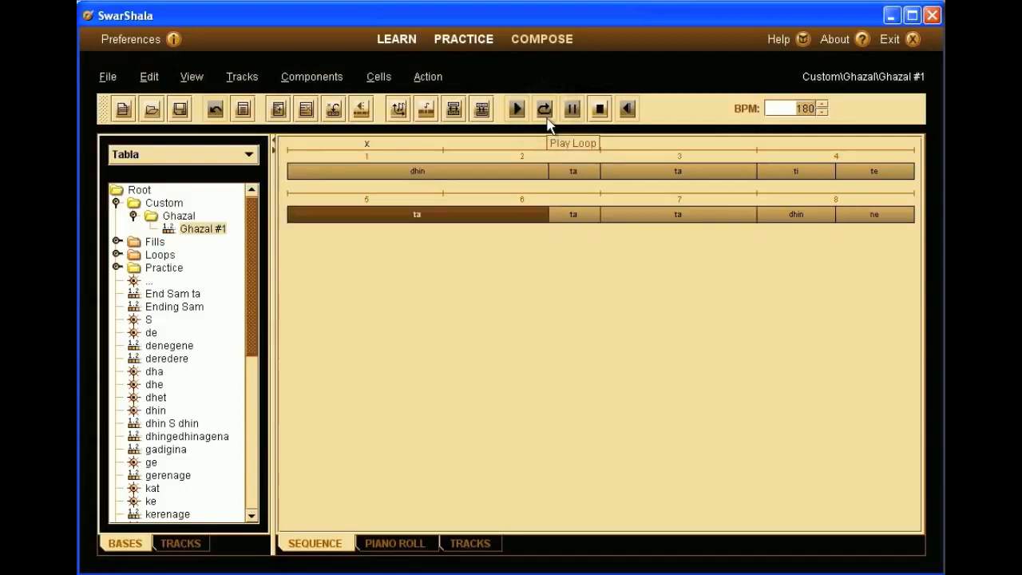
click(600, 113)
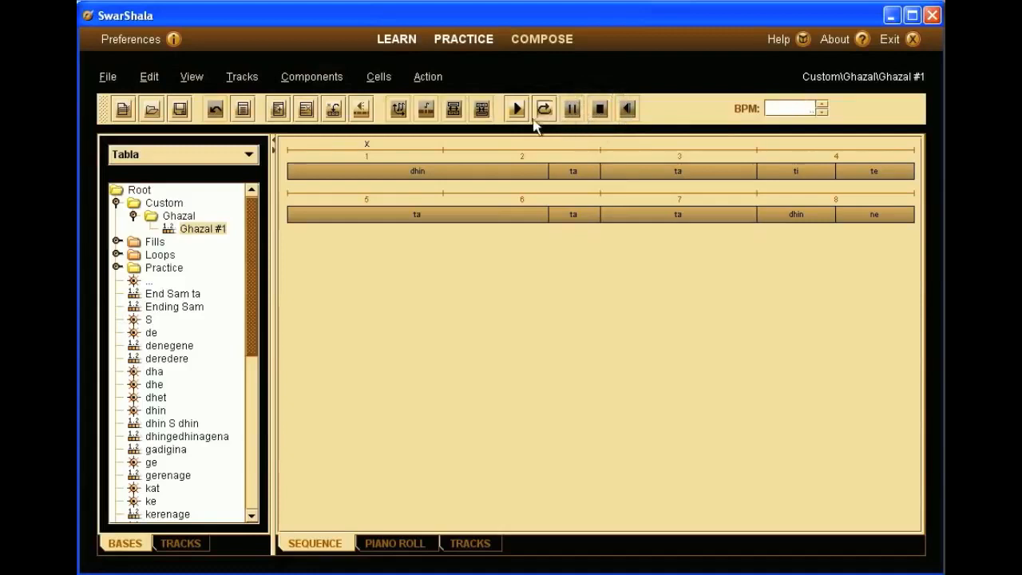
- Replace the left-hand stroke of the beat 1 dhin cell with Left Hand : open ge and audition the cell
mouse_move(390, 177)
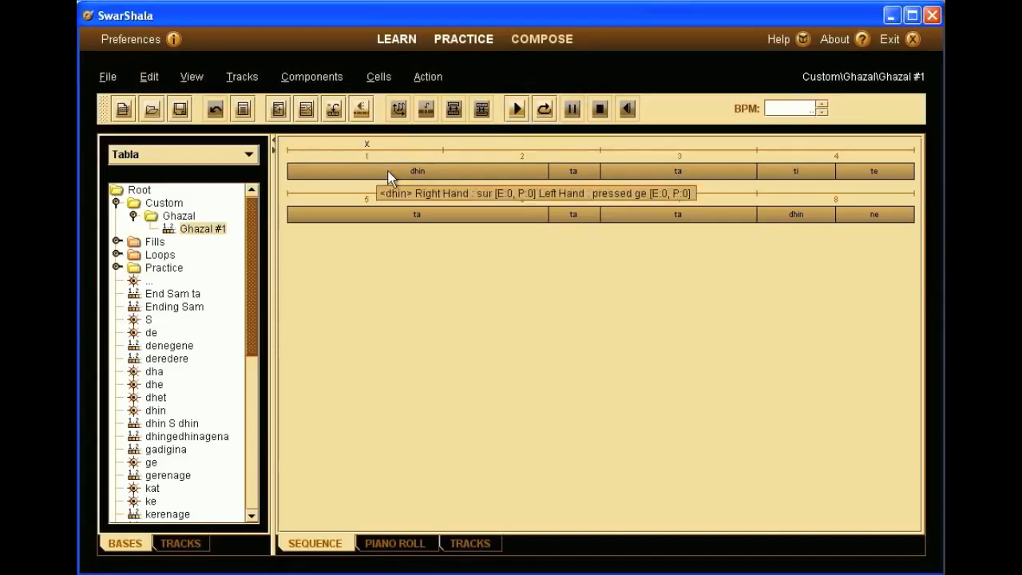
click(390, 177)
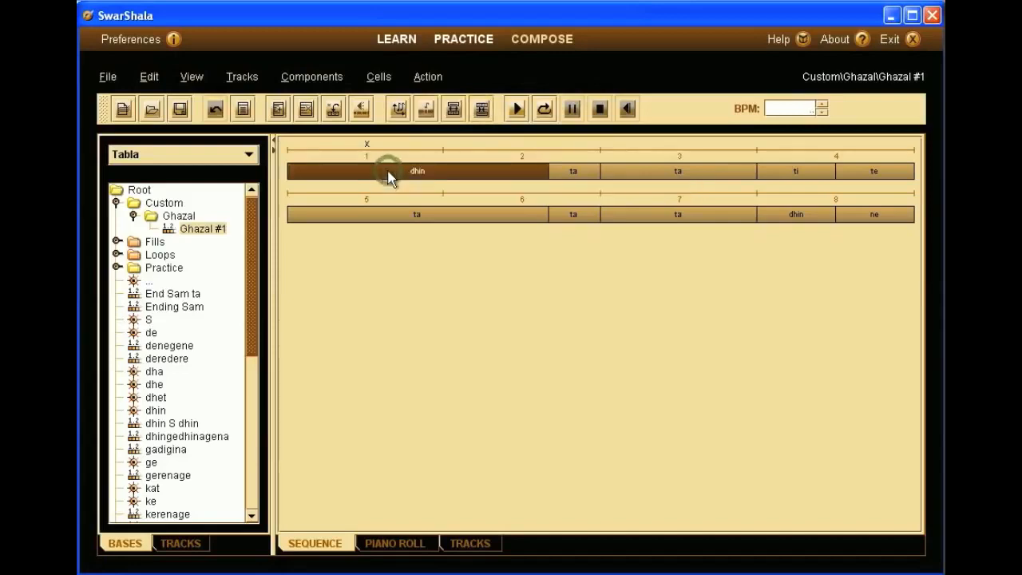
right_click(390, 178)
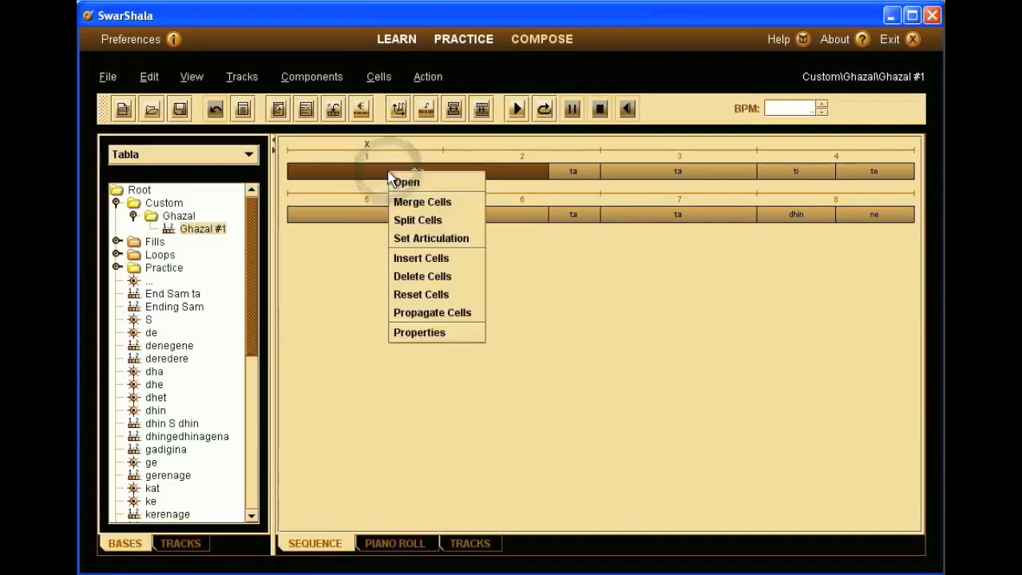
click(420, 332)
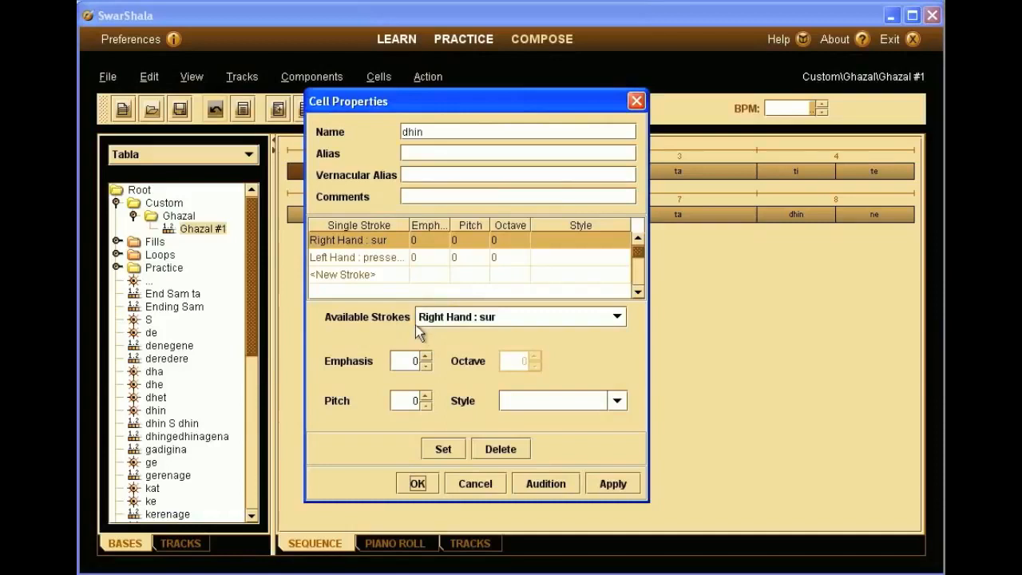
click(398, 257)
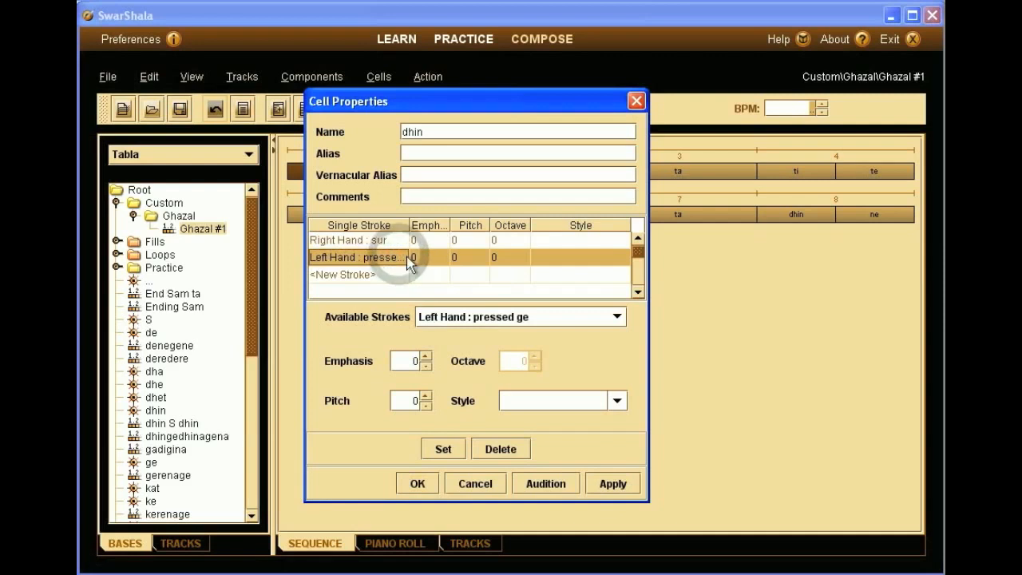
click(546, 317)
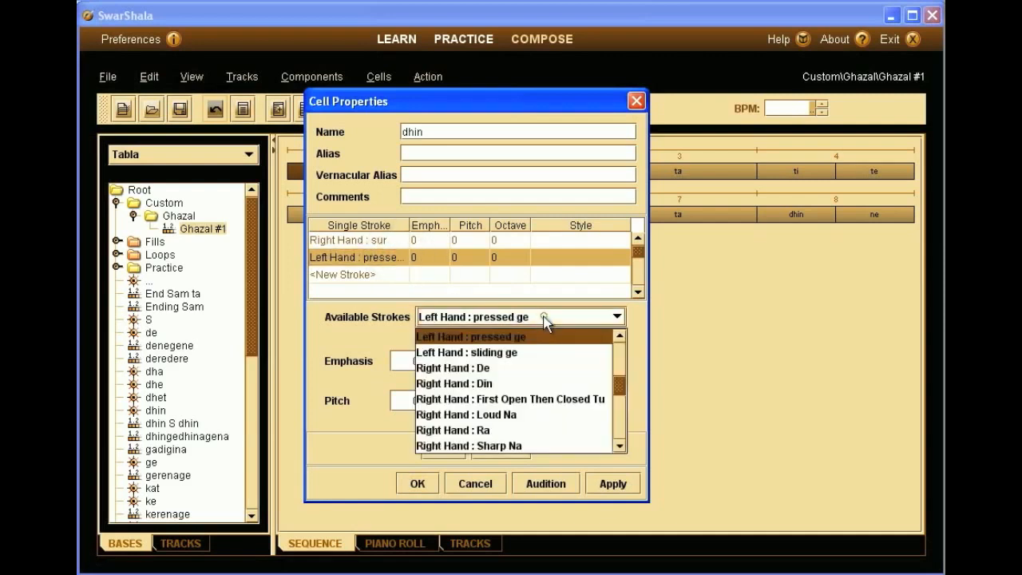
drag(622, 383, 621, 368)
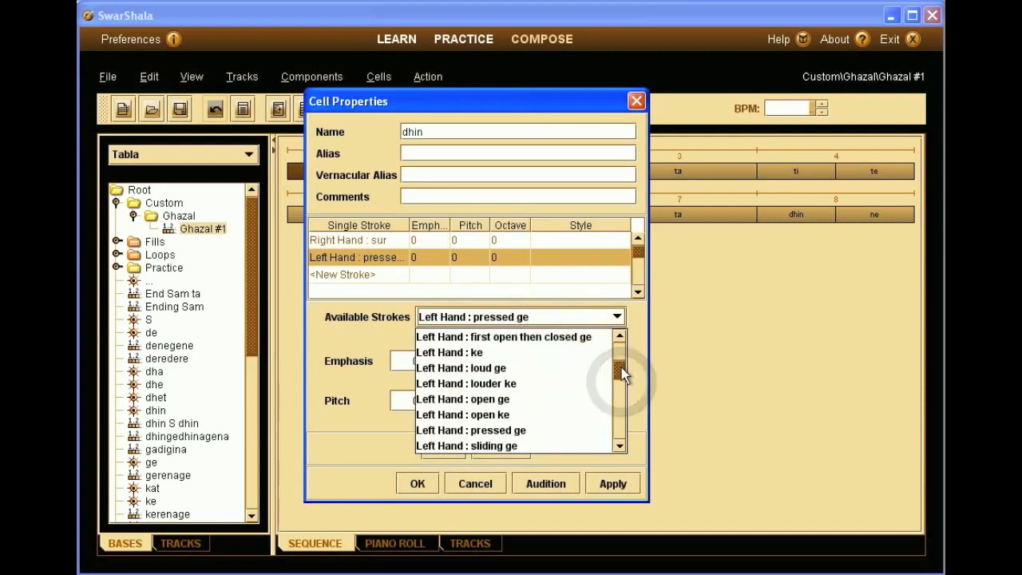
click(569, 399)
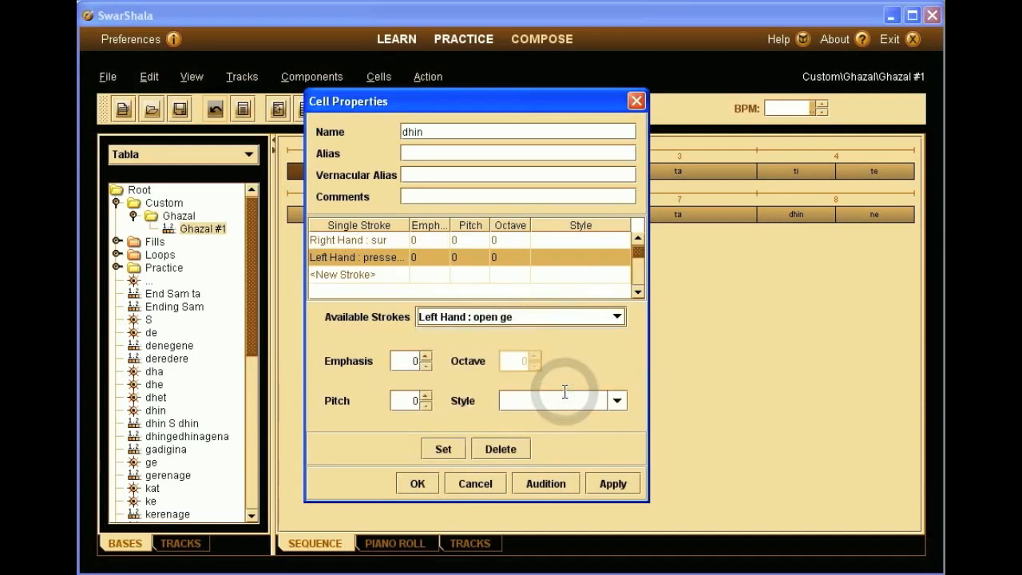
click(443, 449)
click(545, 487)
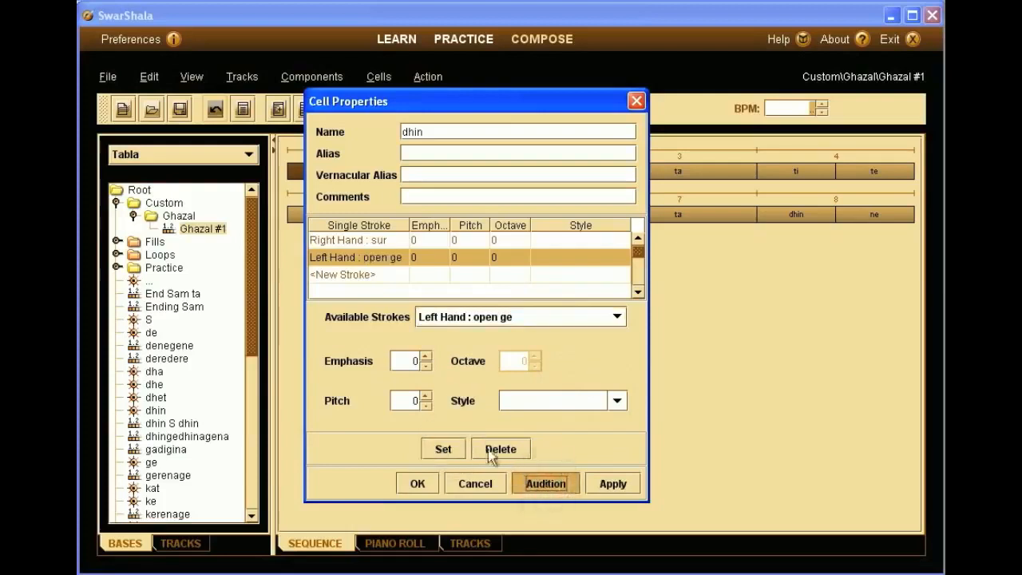
- Set the emphasis of dhin's open ge stroke to -4, audition the cell and accept its properties
click(427, 367)
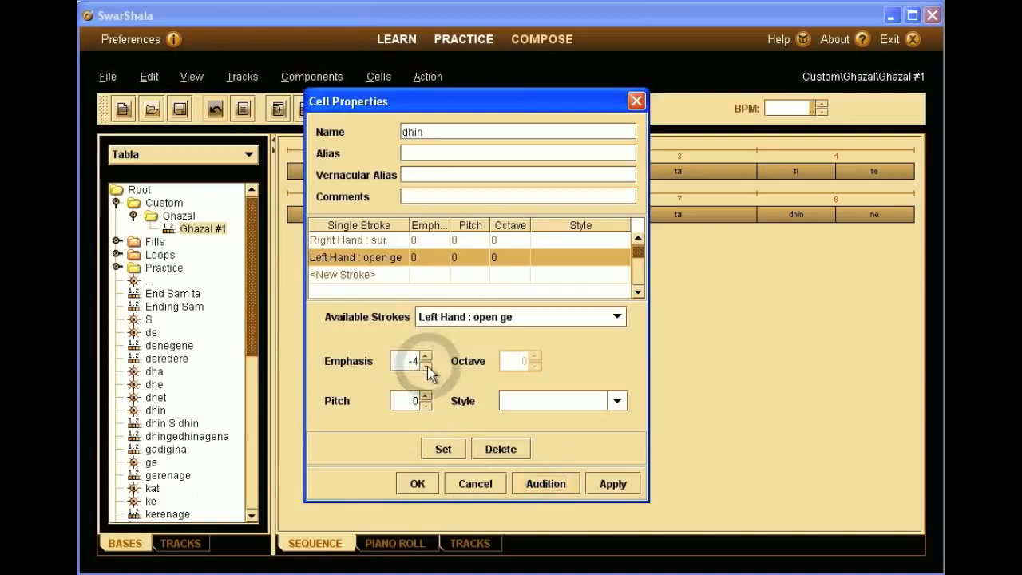
click(442, 449)
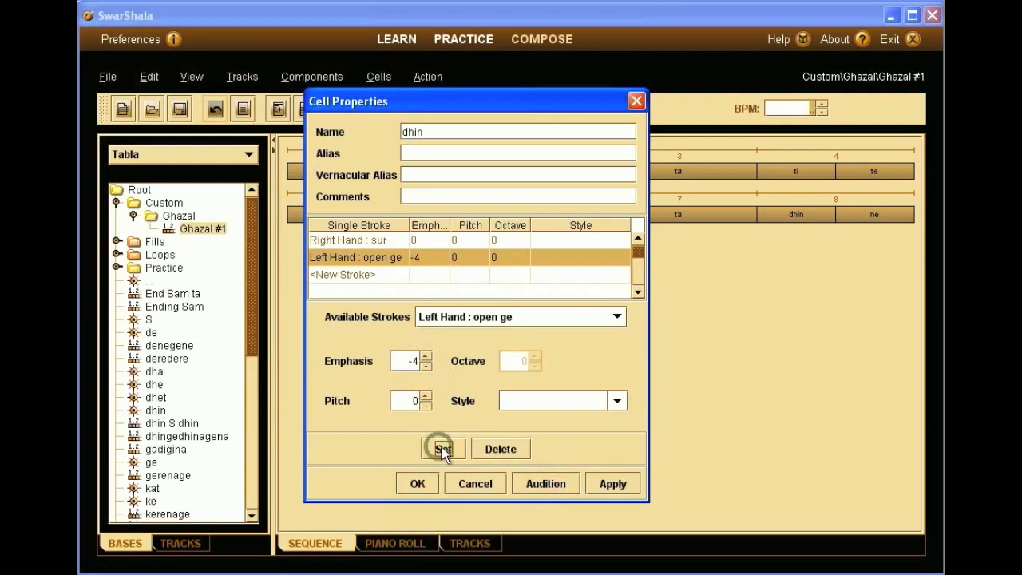
click(548, 484)
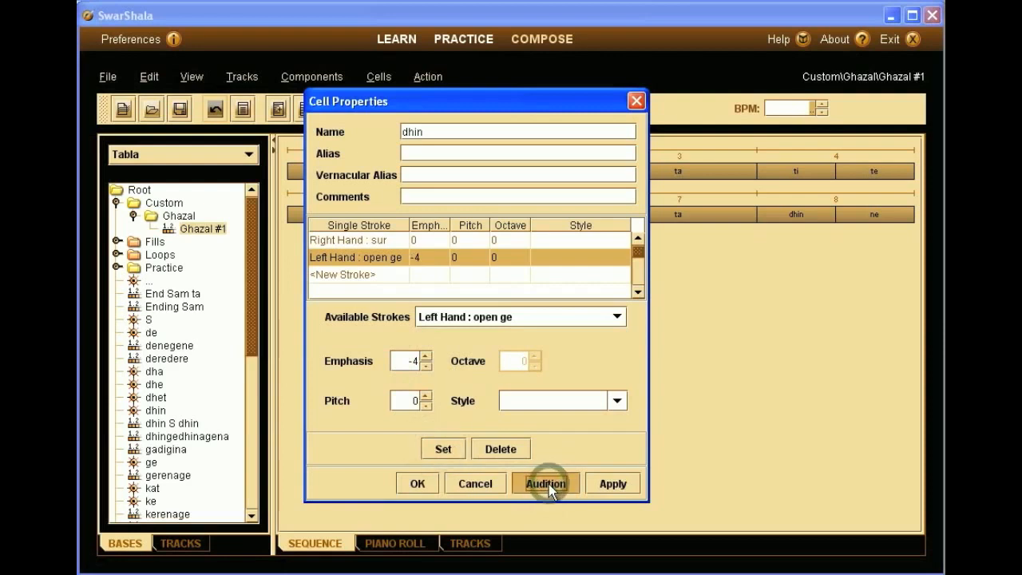
click(424, 483)
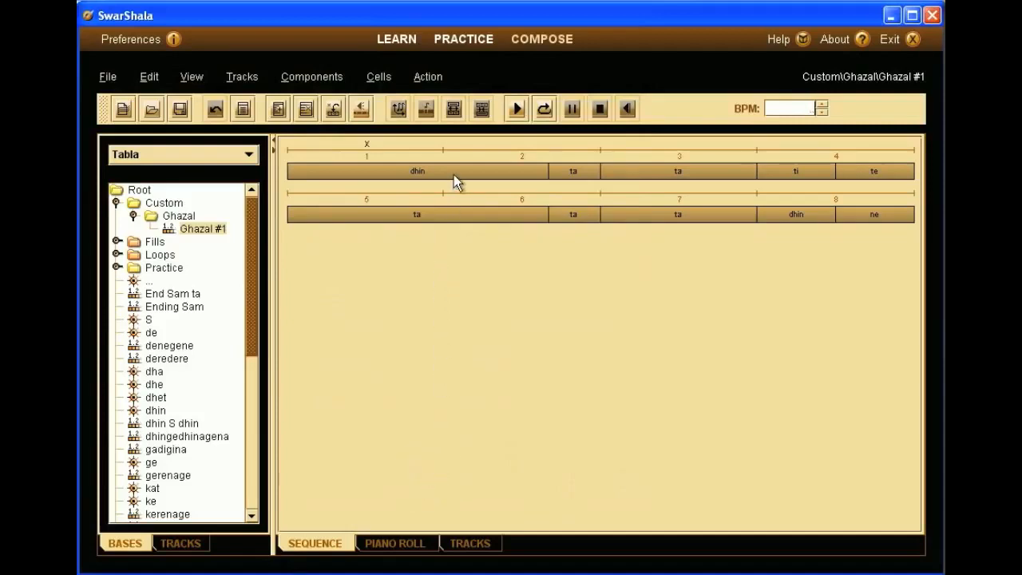
mouse_move(454, 174)
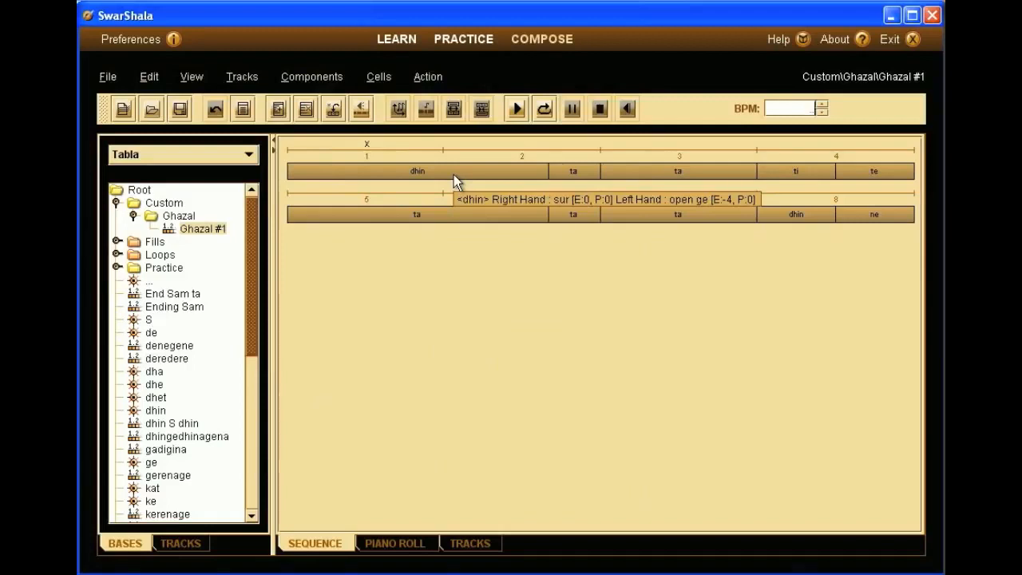
- Add a Left Hand : closed ge stroke to the short ta cell in beat 2 and audition it
click(559, 171)
right_click(559, 171)
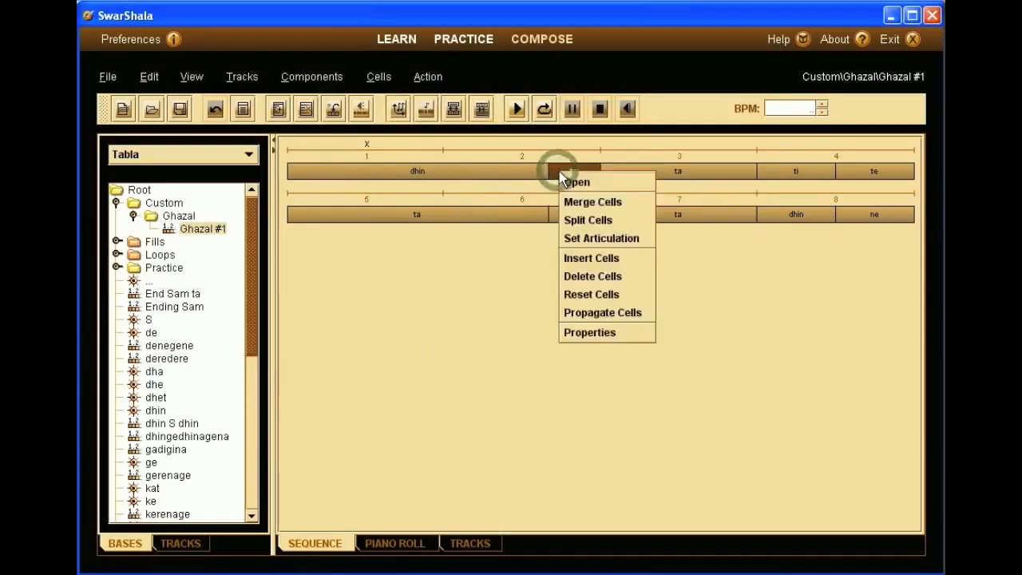
click(587, 333)
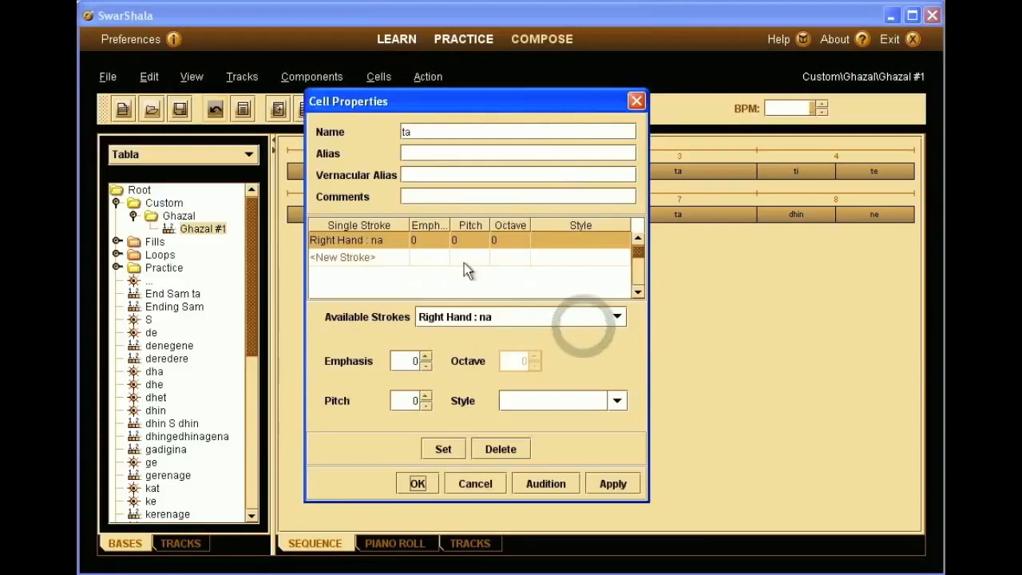
click(381, 256)
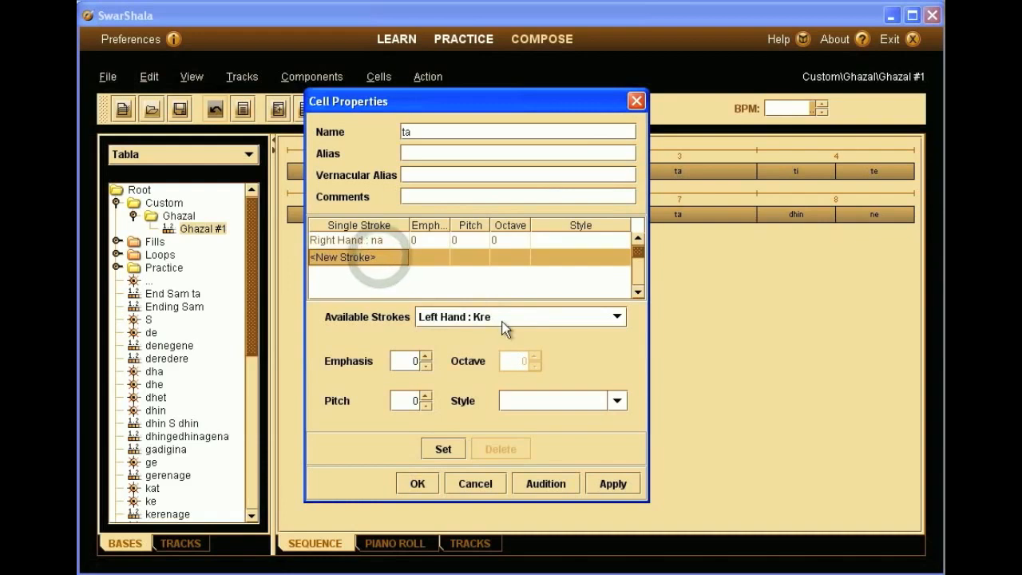
click(528, 317)
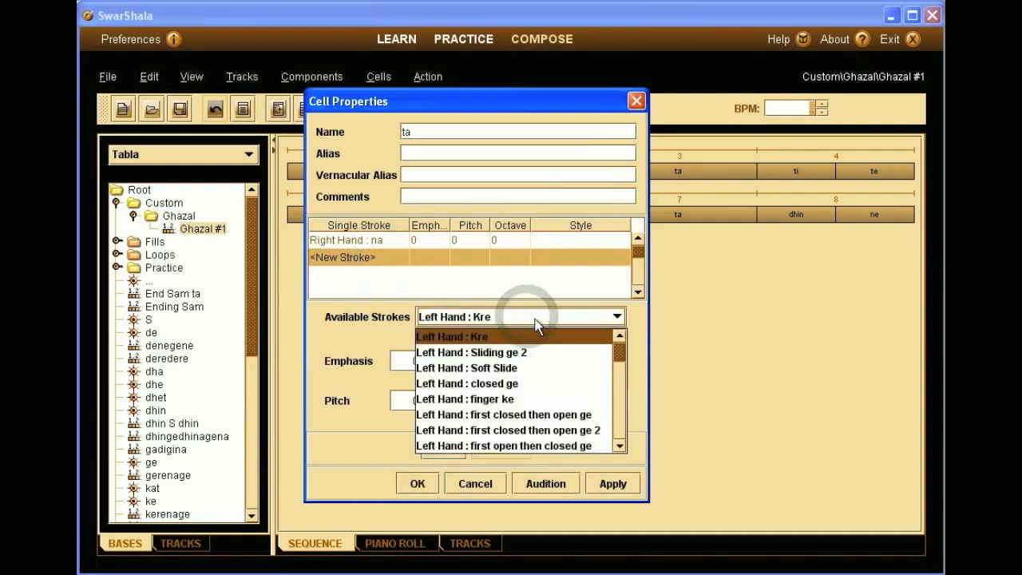
drag(623, 355, 623, 355)
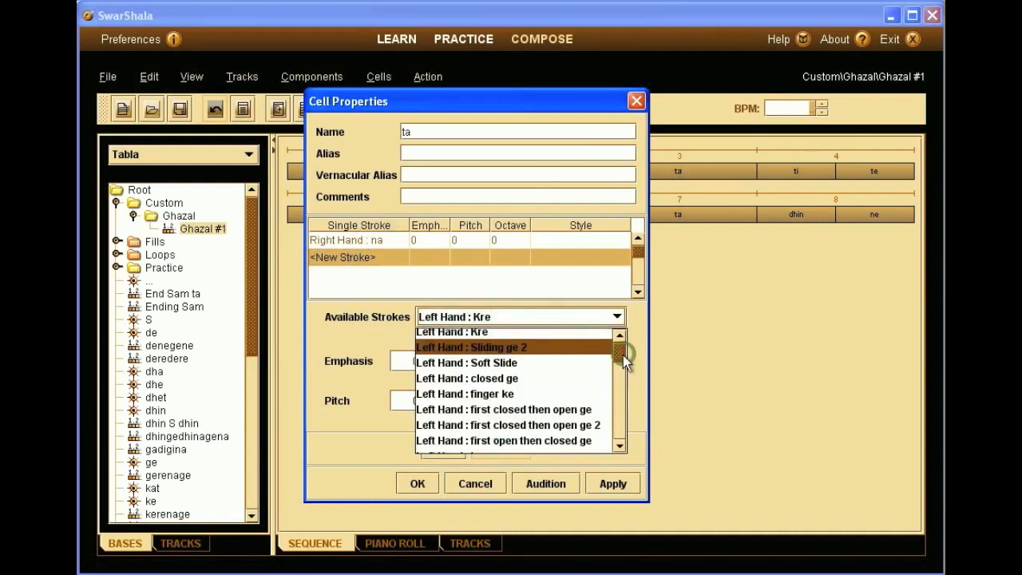
click(572, 375)
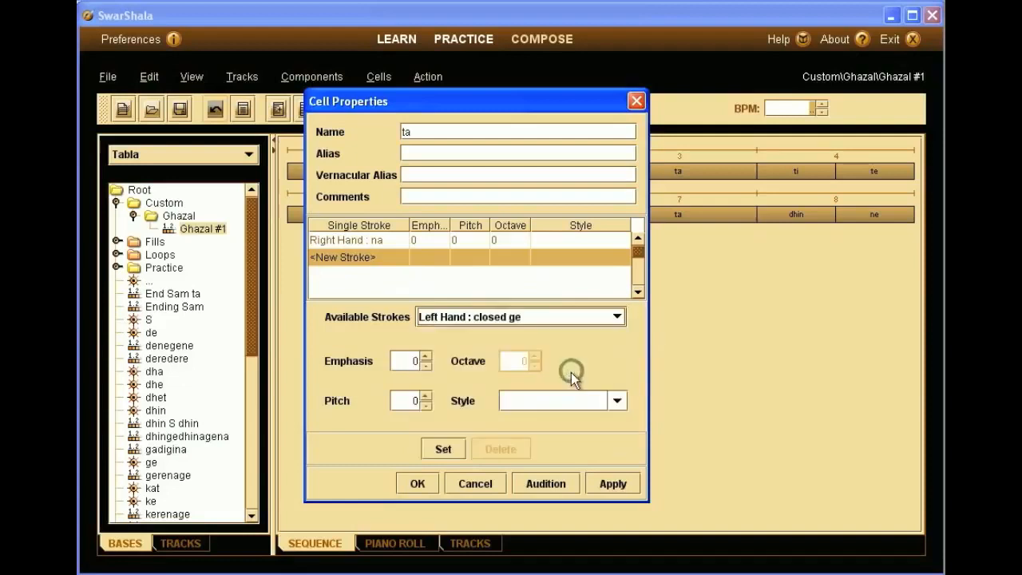
click(444, 449)
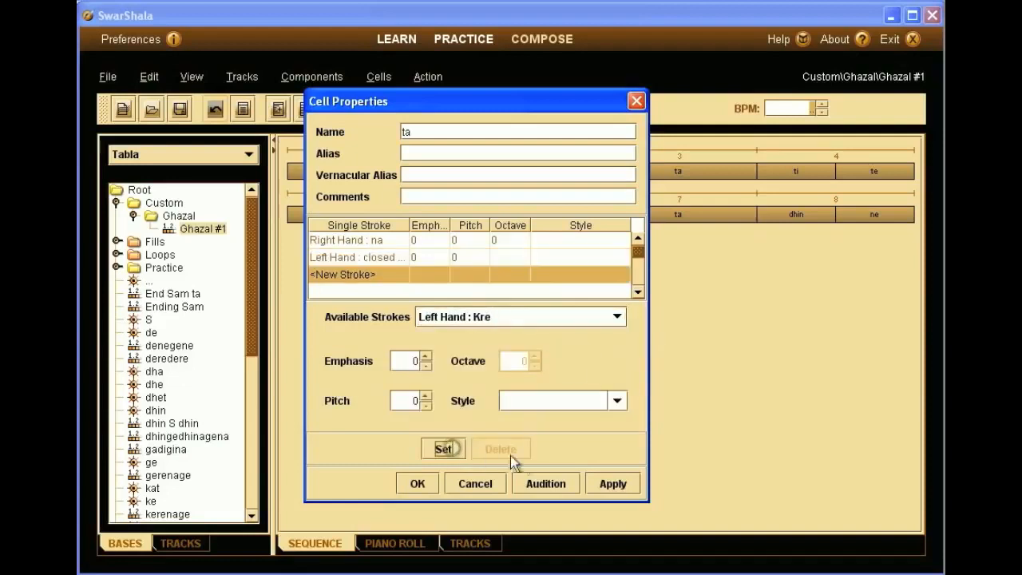
click(540, 484)
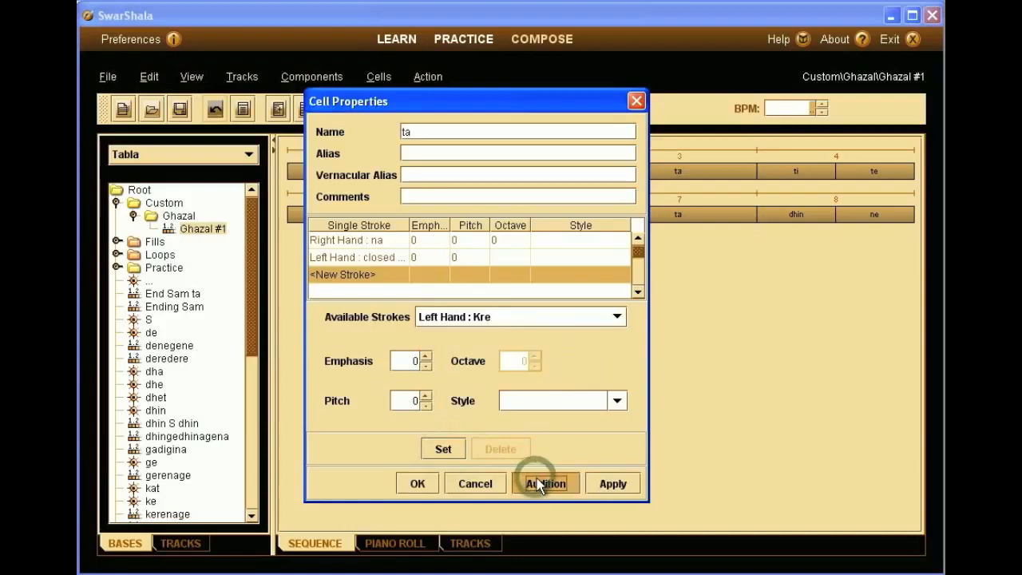
- Set the emphasis of the ta cell's closed ge stroke to -4, accept the audited properties and play the sequence in a loop
click(418, 258)
click(426, 369)
click(426, 368)
click(426, 368)
click(426, 368)
click(445, 444)
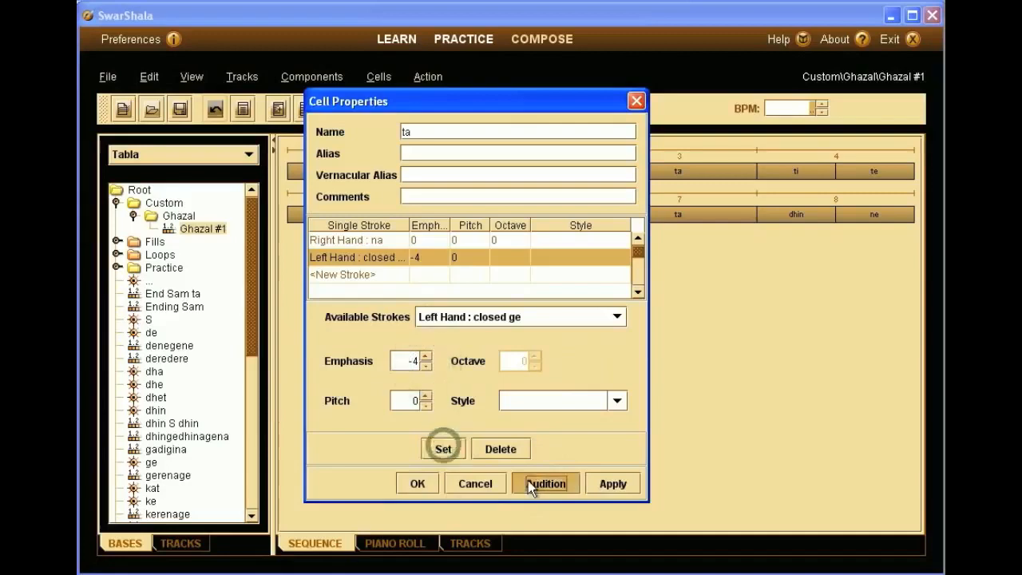
click(529, 484)
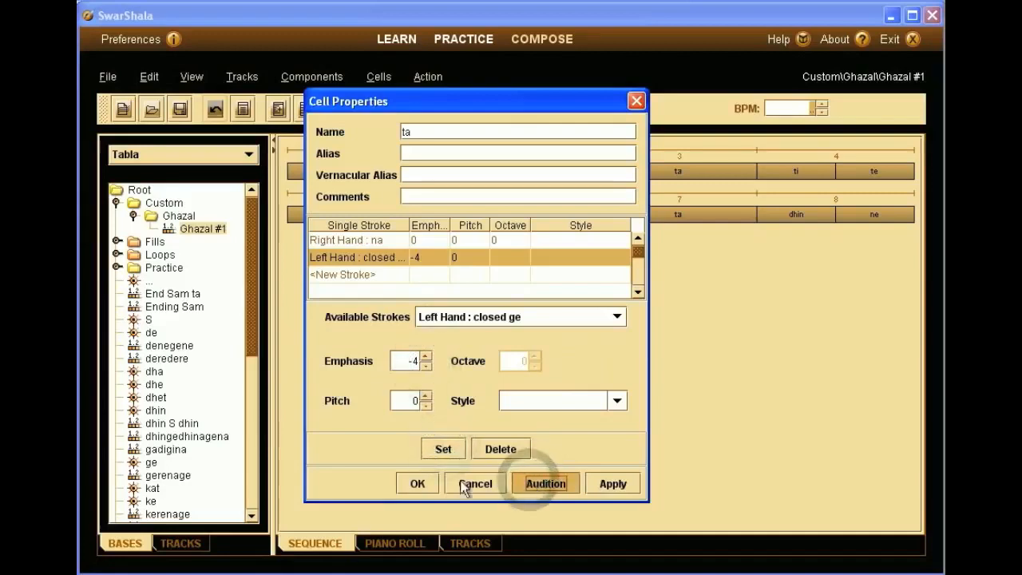
click(417, 484)
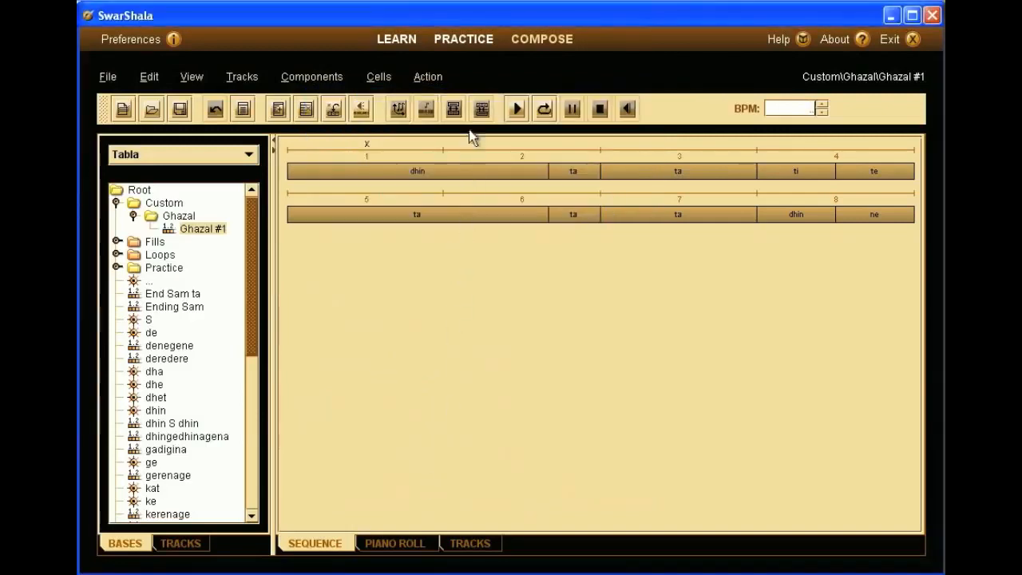
click(542, 109)
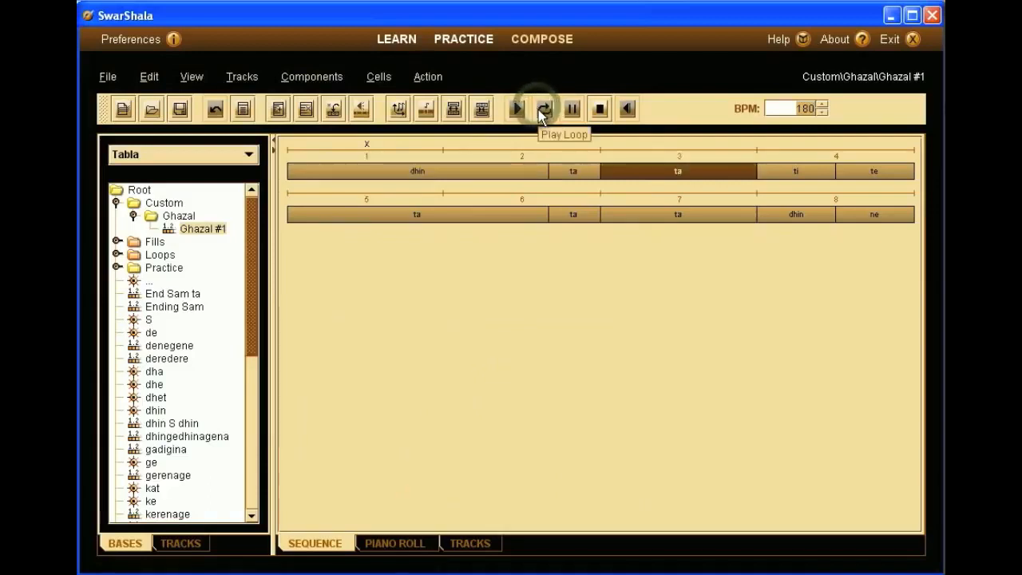
- Stop playback, set the emphasis of the beat 4 ti cell's Right Hand : Ti stroke to -8, audition it and accept
click(597, 109)
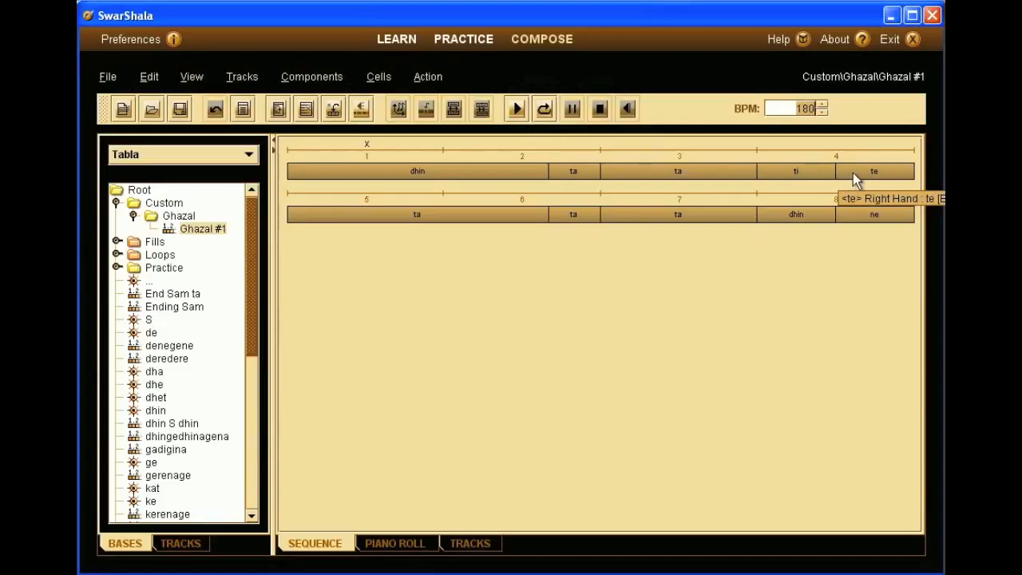
right_click(820, 172)
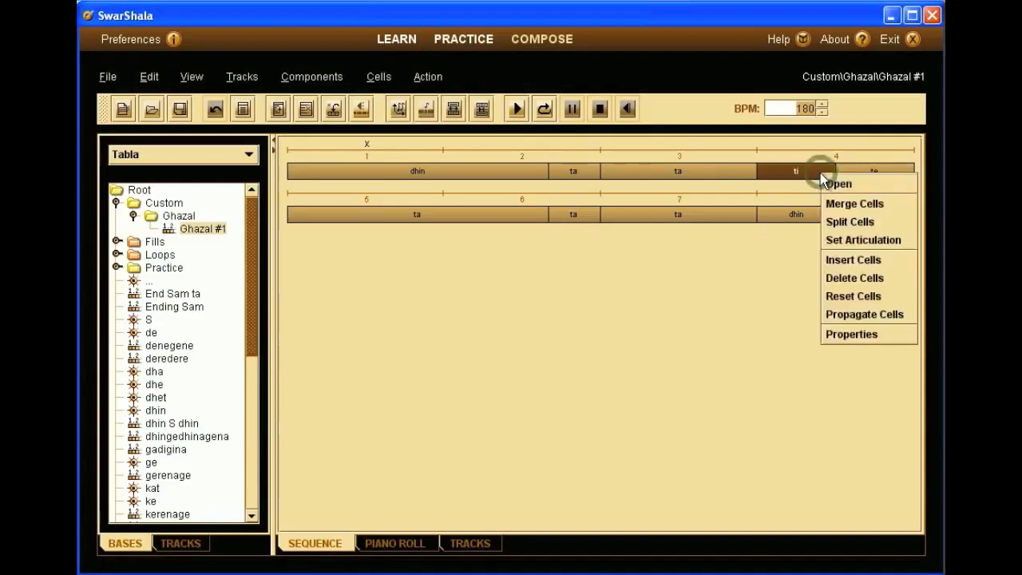
click(825, 333)
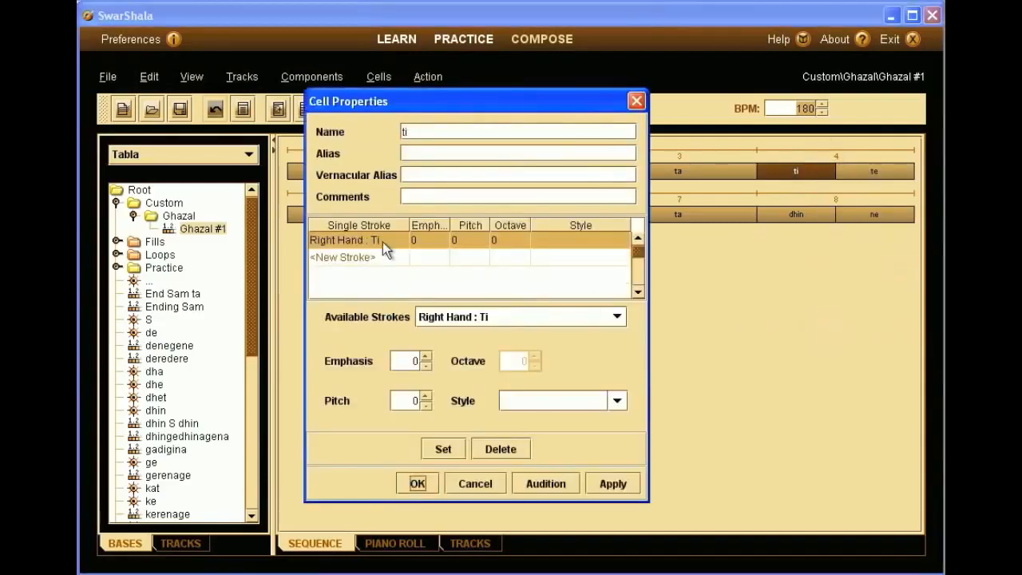
click(426, 365)
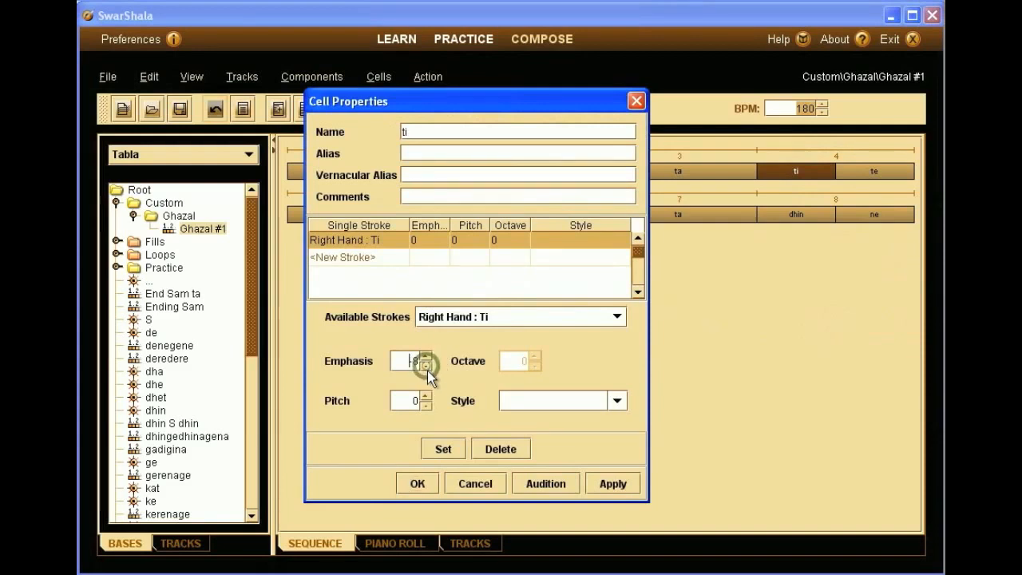
click(444, 448)
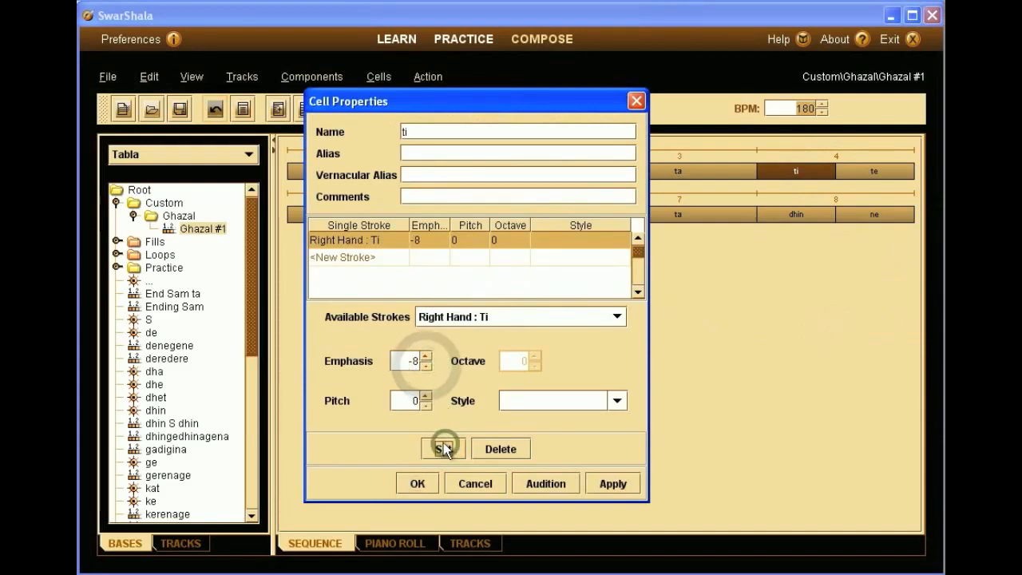
click(537, 481)
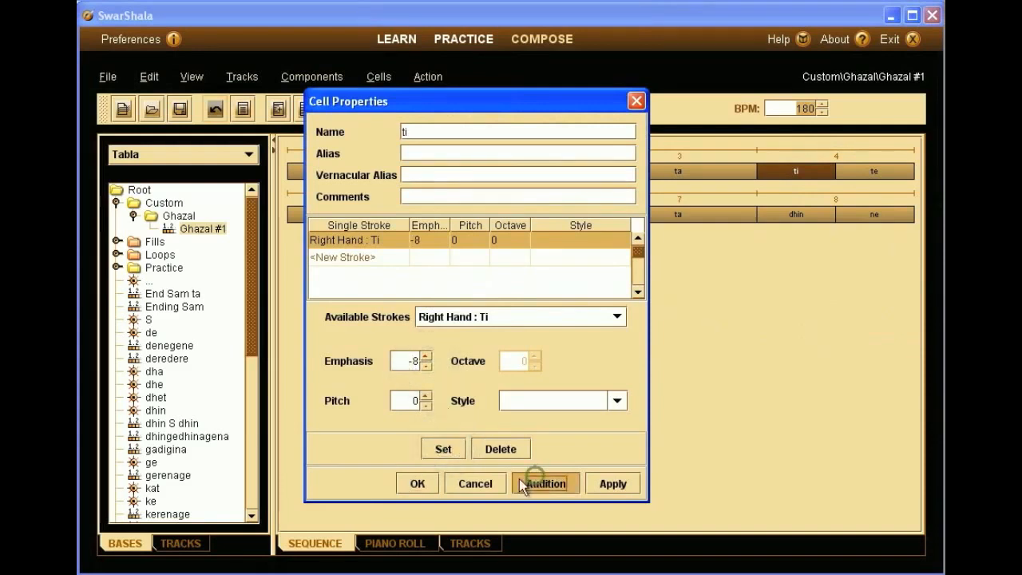
click(417, 484)
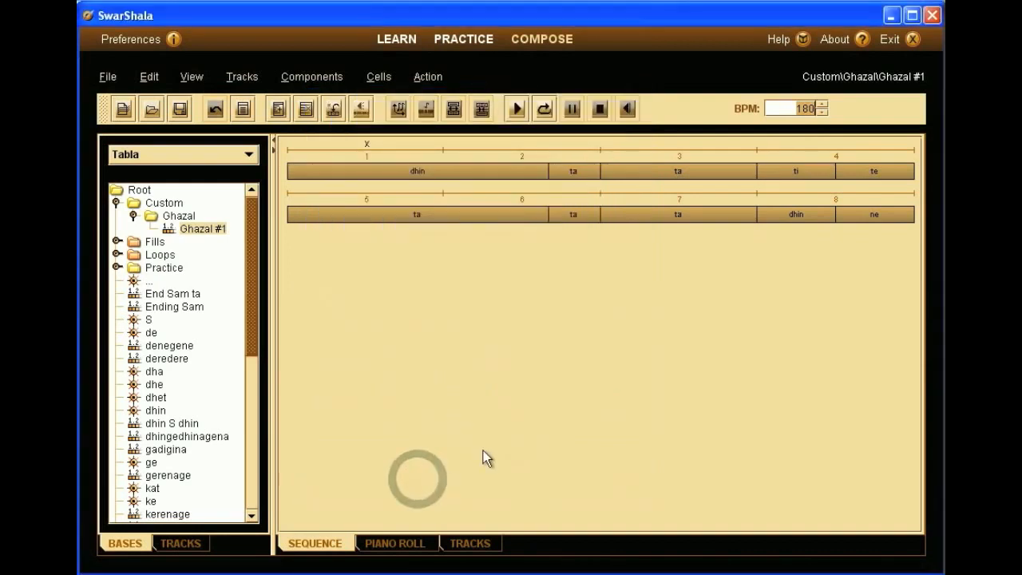
- Choose Right Hand : ne as the replacement for the right-hand stroke of the te cell in beat 4
click(875, 169)
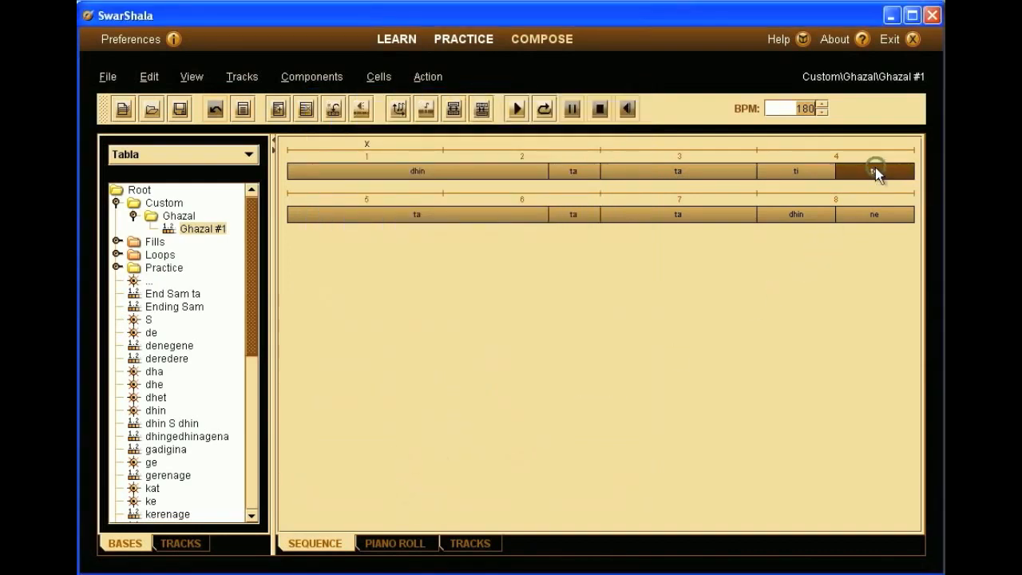
right_click(875, 170)
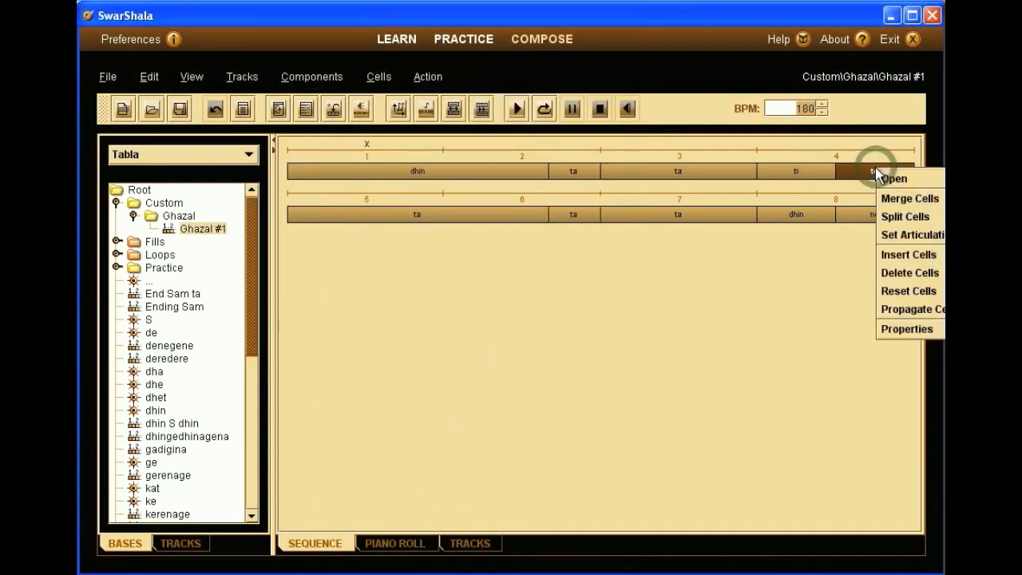
click(885, 325)
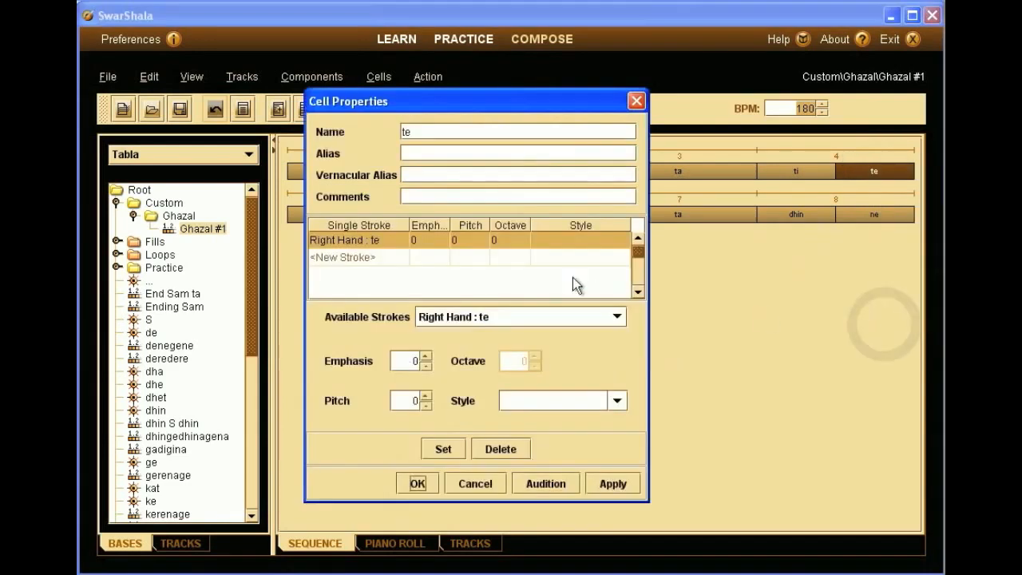
click(381, 242)
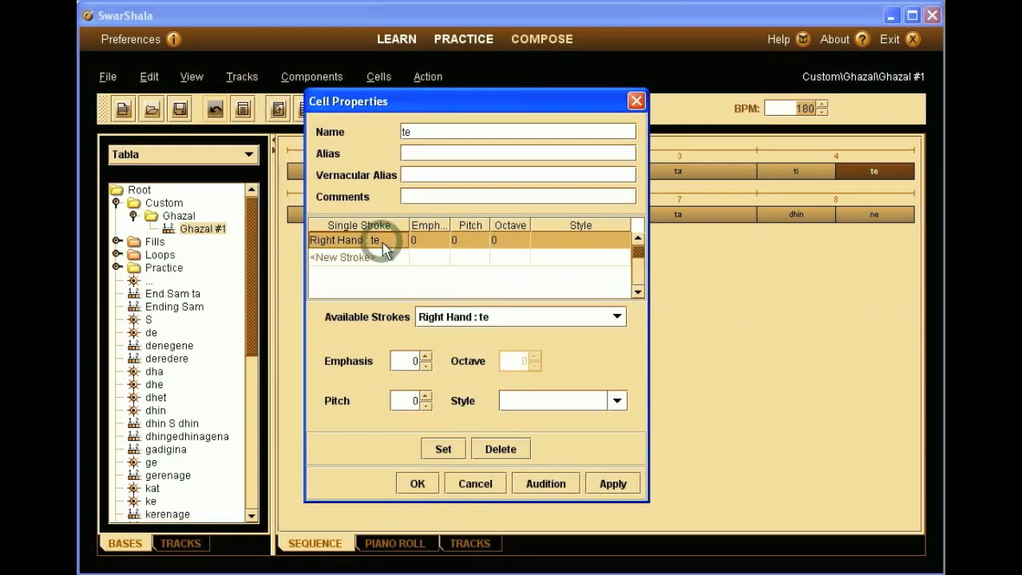
click(498, 315)
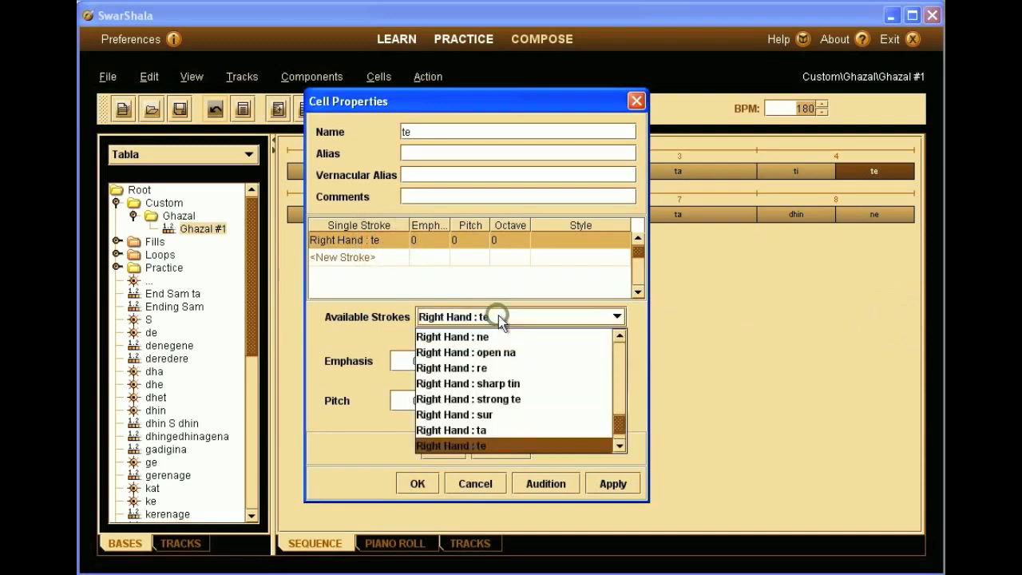
click(489, 335)
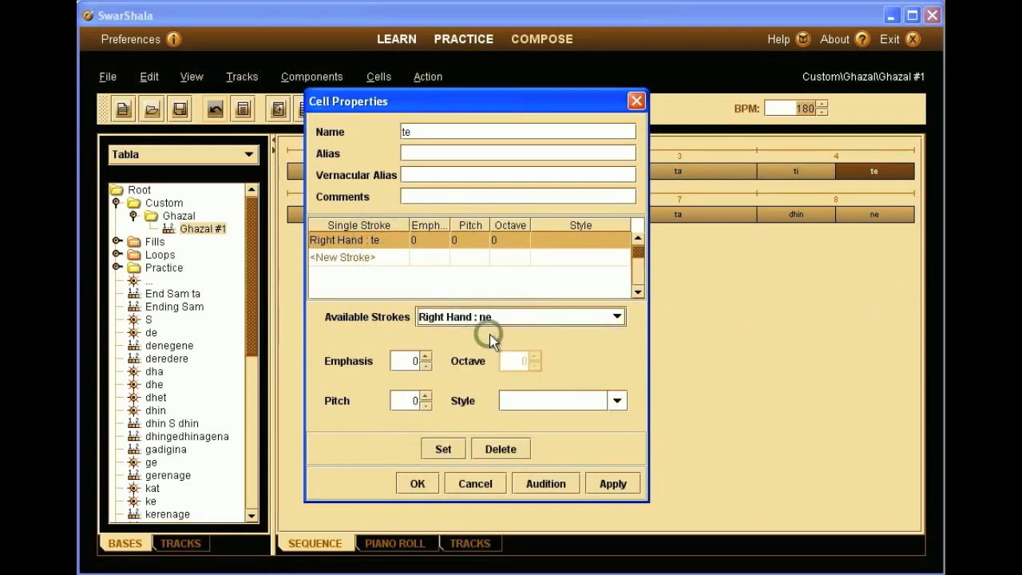
- Apply the te cell's replacement stroke with emphasis -4, accept it after auditioning, and check the sequence in a loop
click(425, 365)
click(440, 448)
click(528, 483)
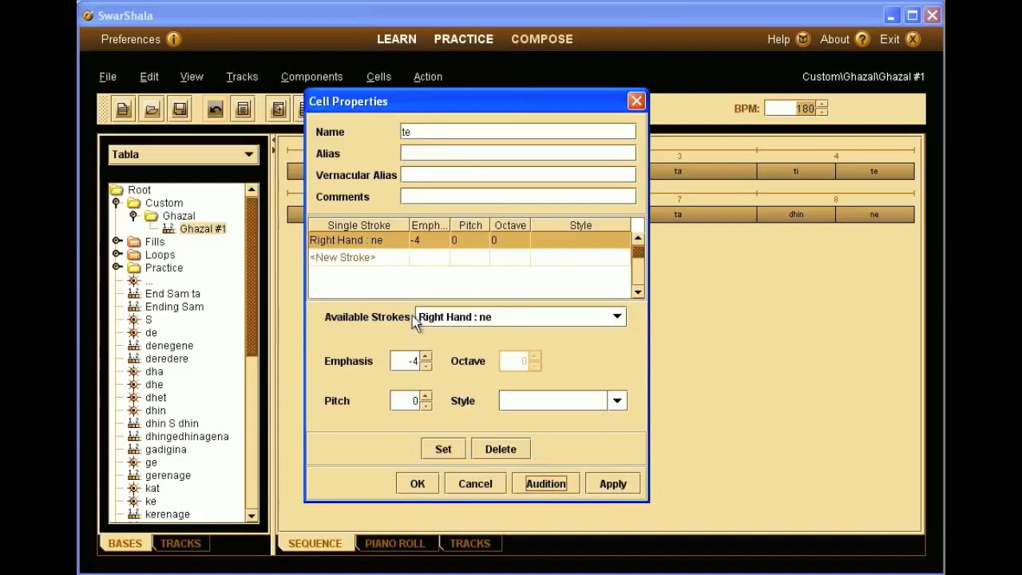
click(422, 484)
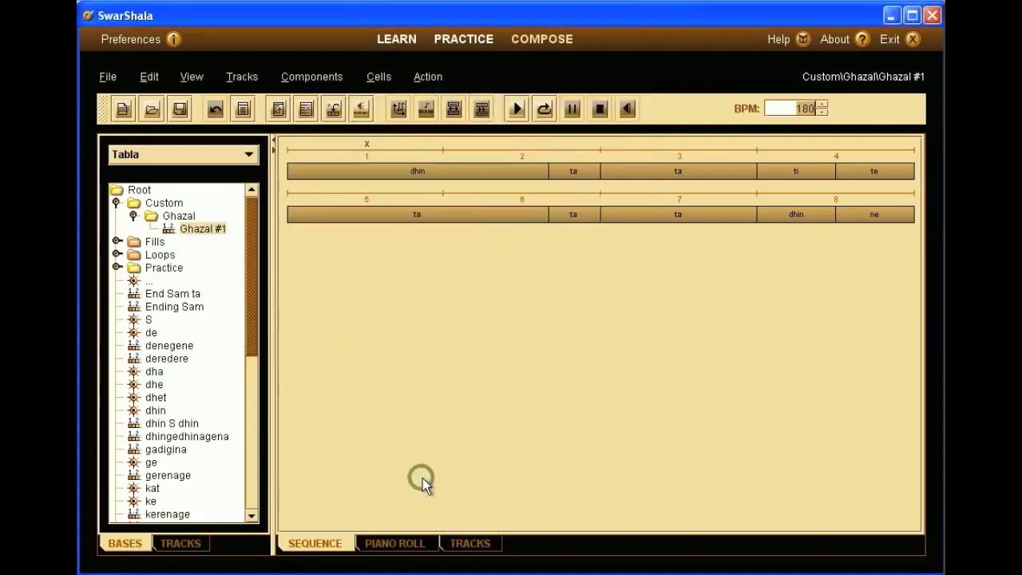
click(547, 115)
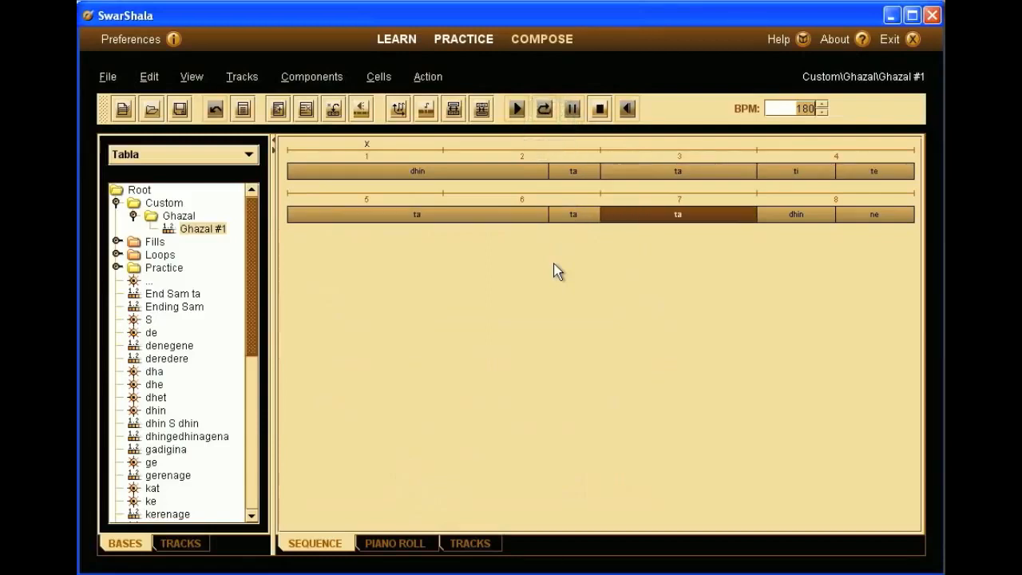
click(600, 109)
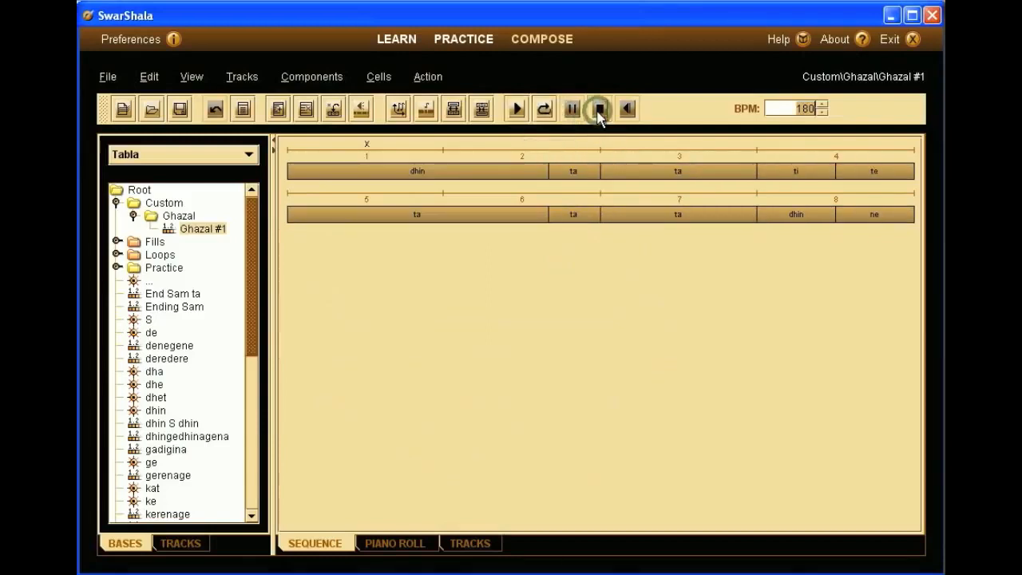
- Add a Left Hand : finger ke stroke to the long ta cell starting at beat 5, audition it and accept
right_click(452, 211)
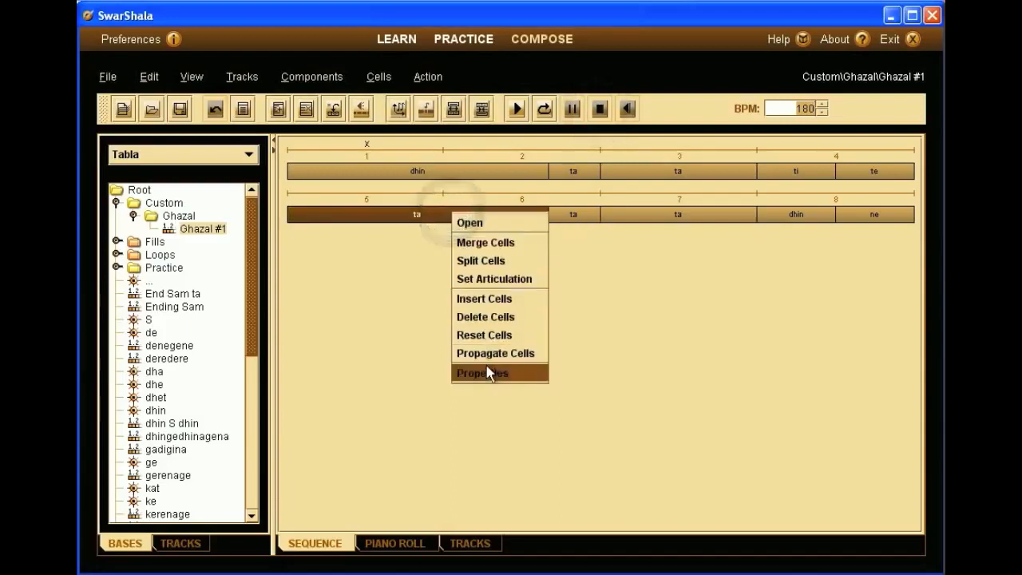
click(487, 373)
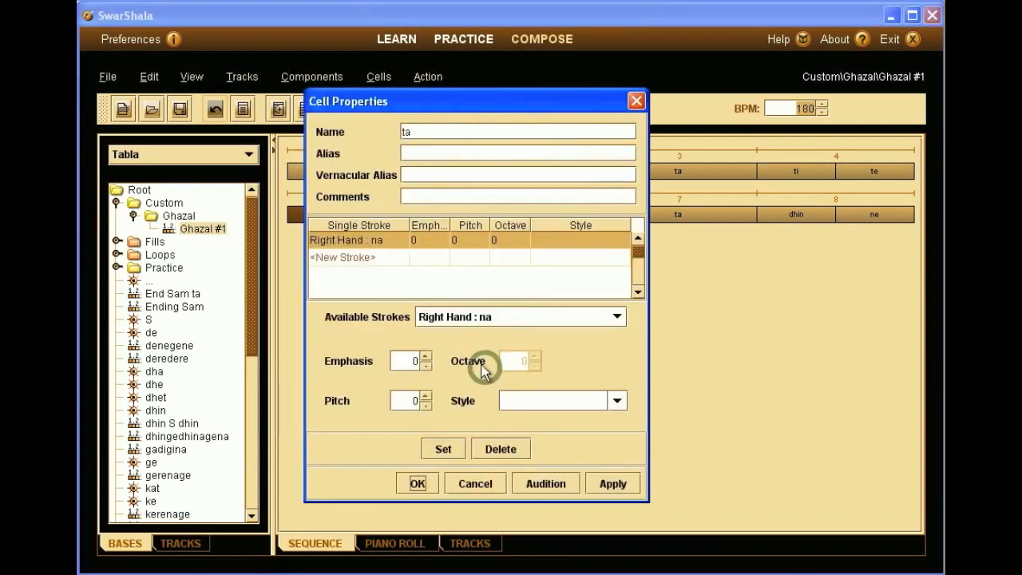
click(392, 257)
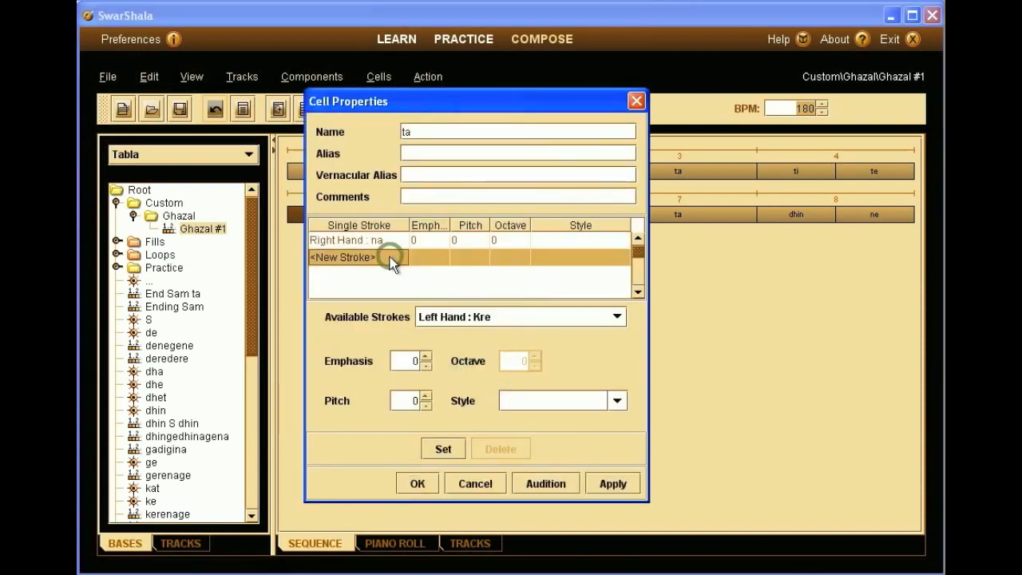
click(506, 317)
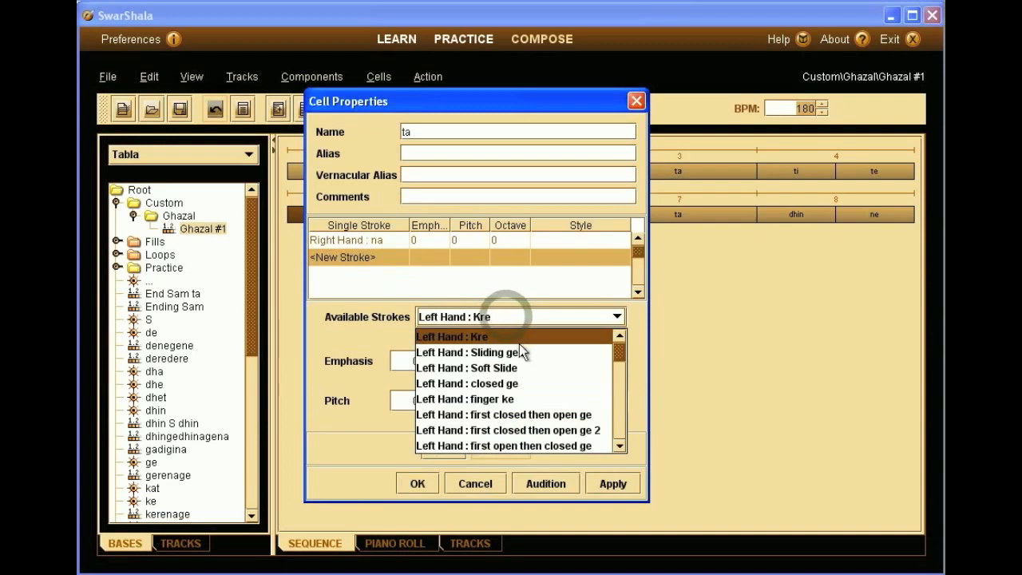
click(531, 399)
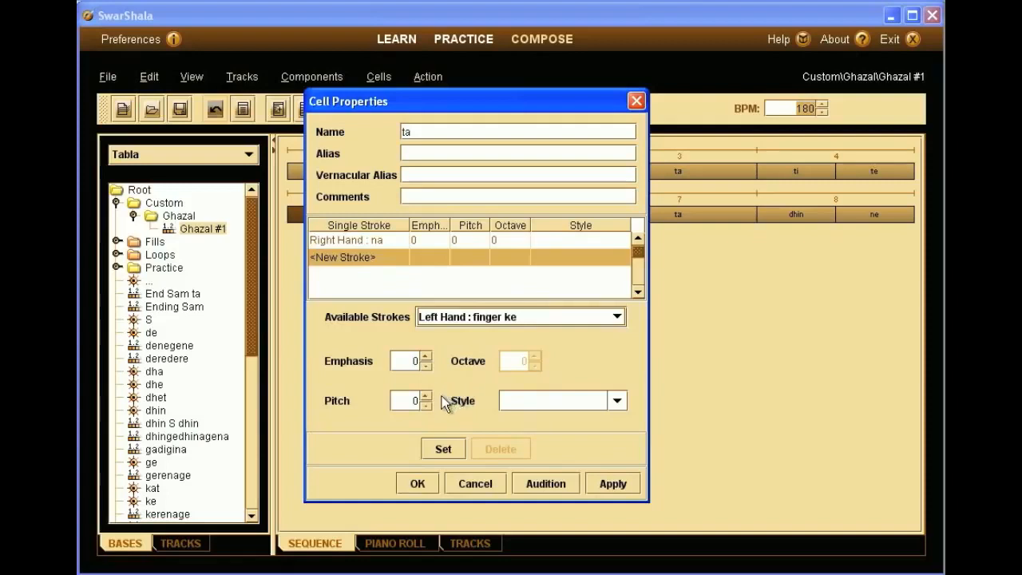
click(443, 449)
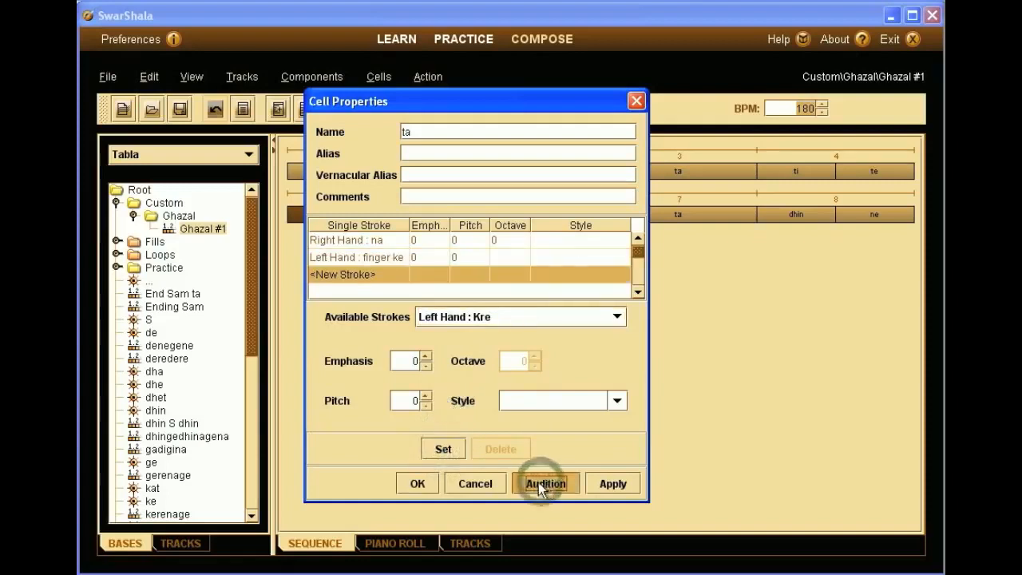
click(431, 483)
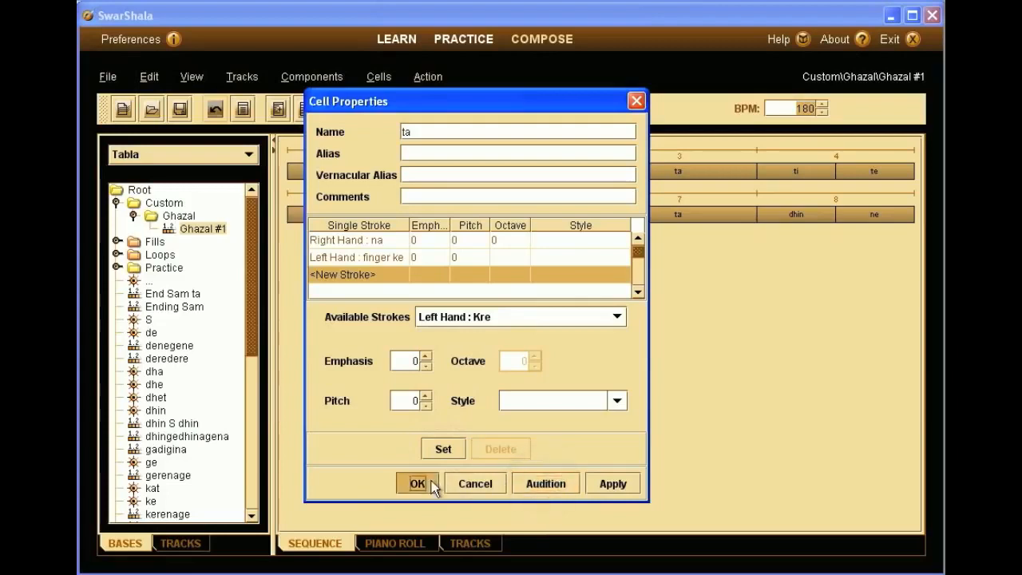
click(431, 481)
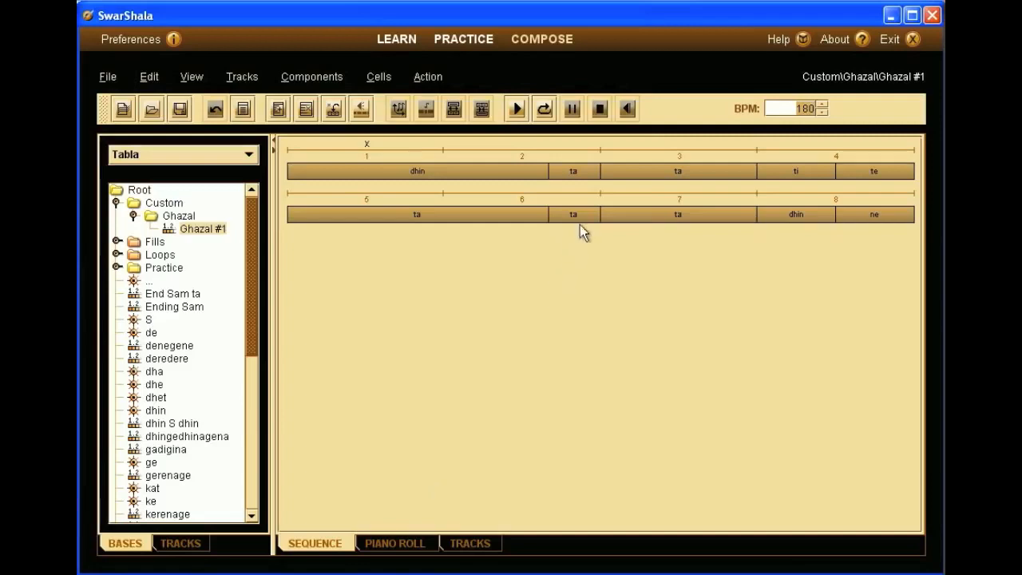
- Add a Left Hand : finger ke stroke to the short ta cell in beat 6, accept it and stop the check playback
click(582, 214)
right_click(581, 214)
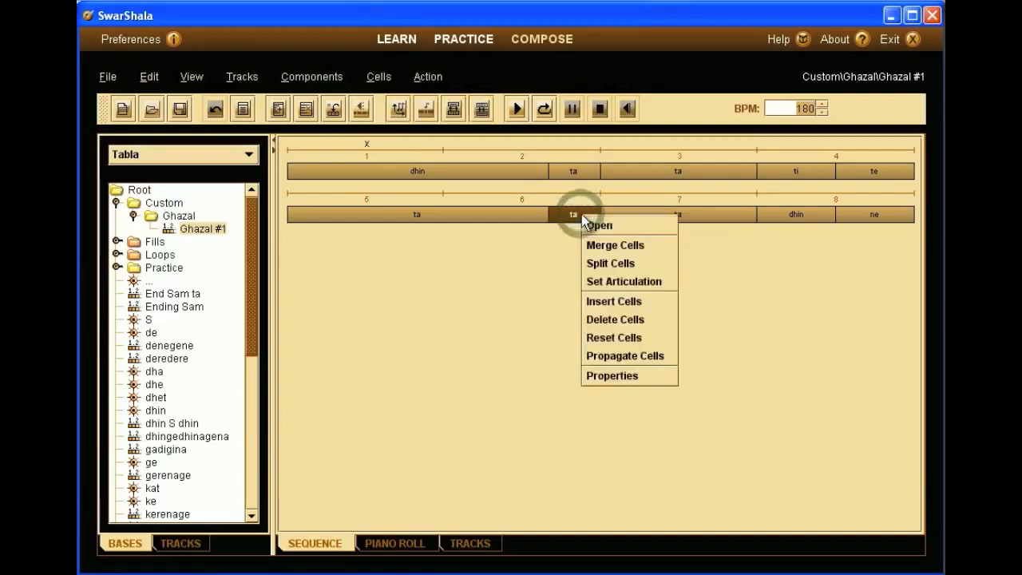
click(608, 376)
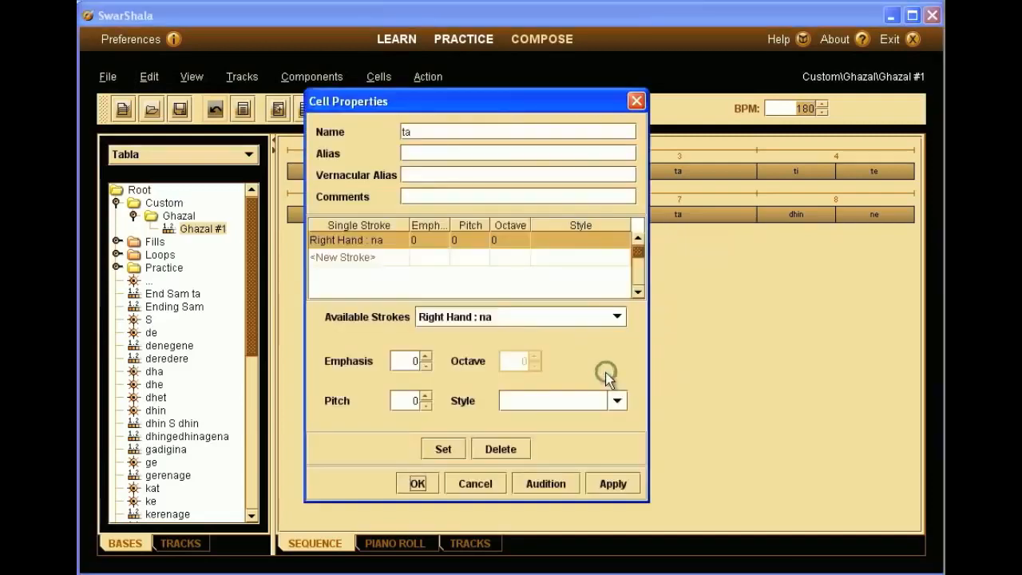
click(415, 257)
click(503, 315)
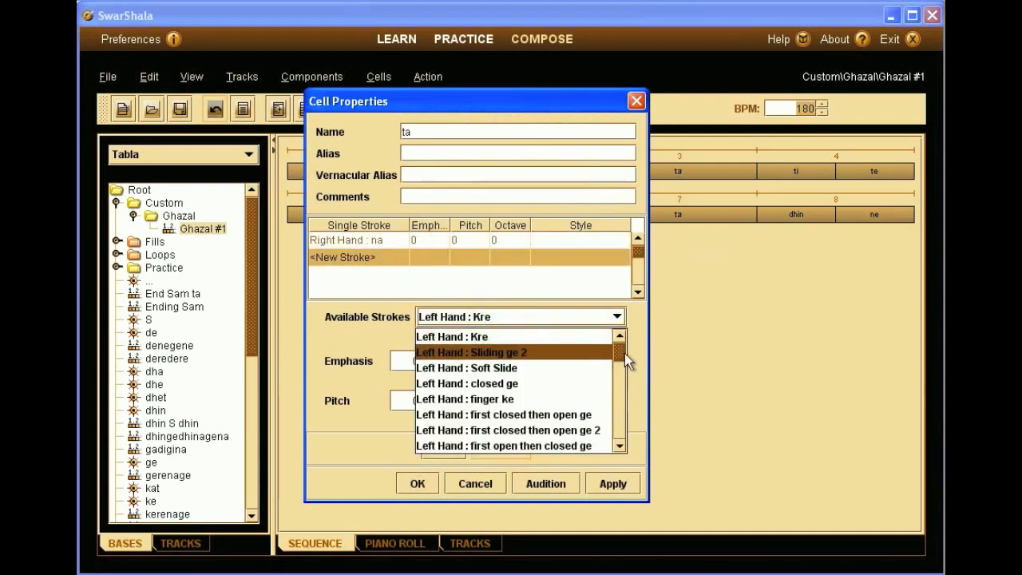
click(587, 398)
click(444, 449)
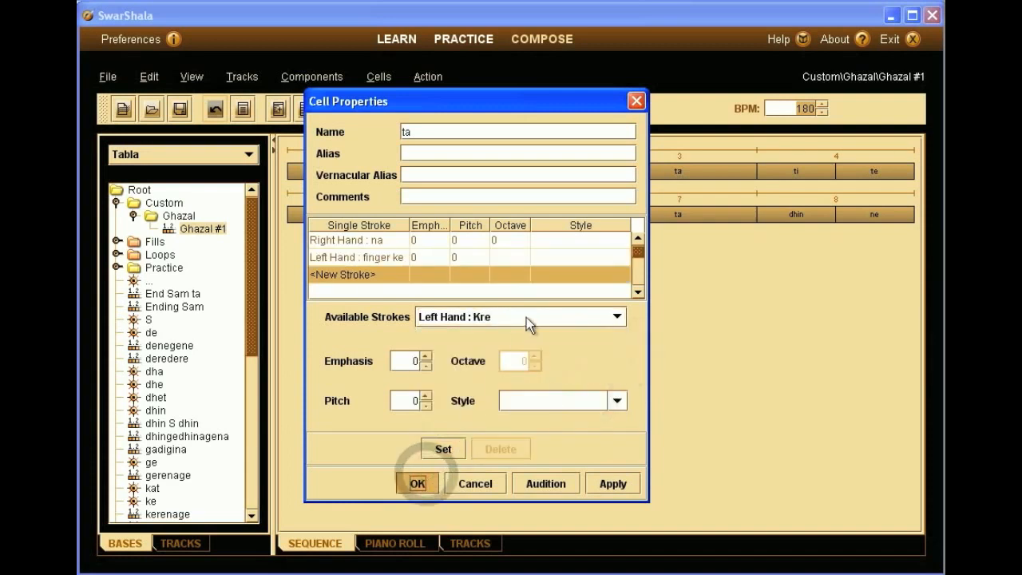
key(Return)
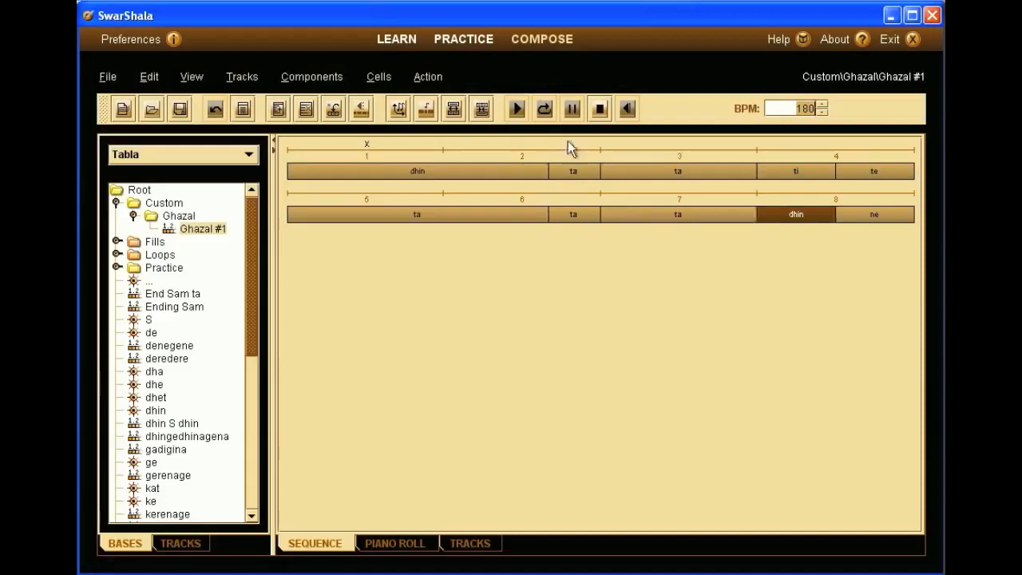
click(599, 112)
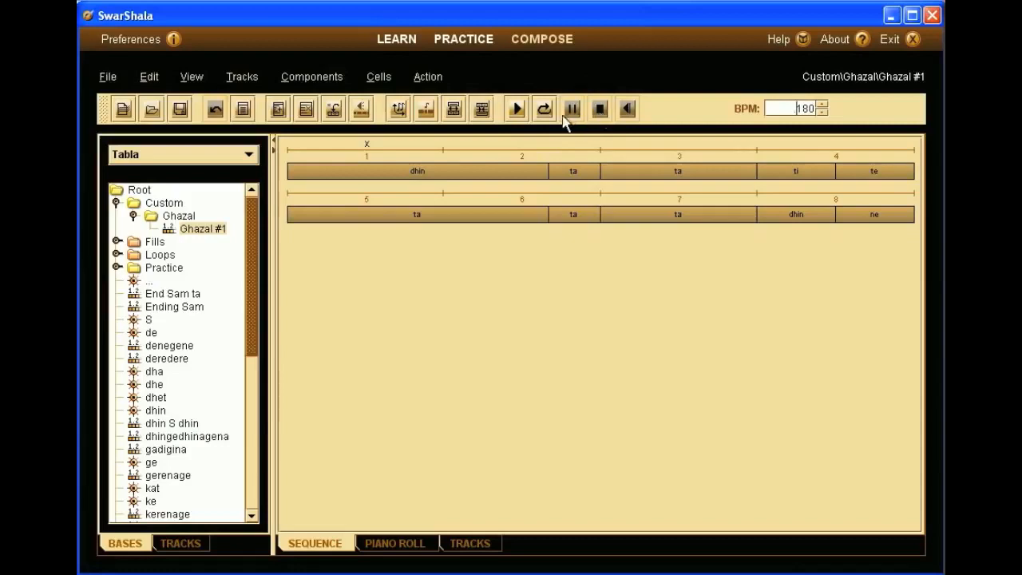
- Add the comment "- with middle finger on left hand" to the dhin cell at beat 1 and check its description
click(454, 168)
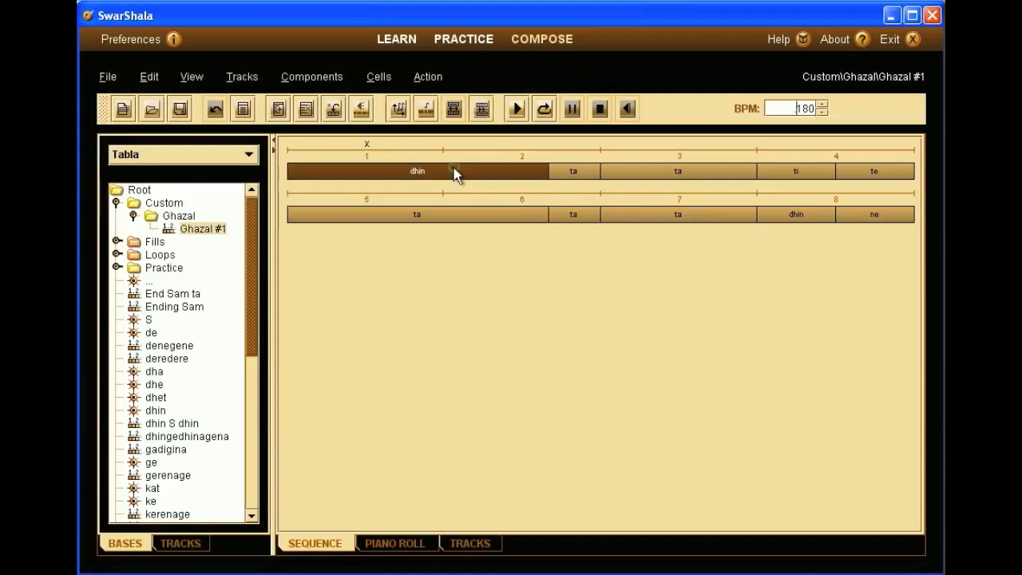
right_click(454, 173)
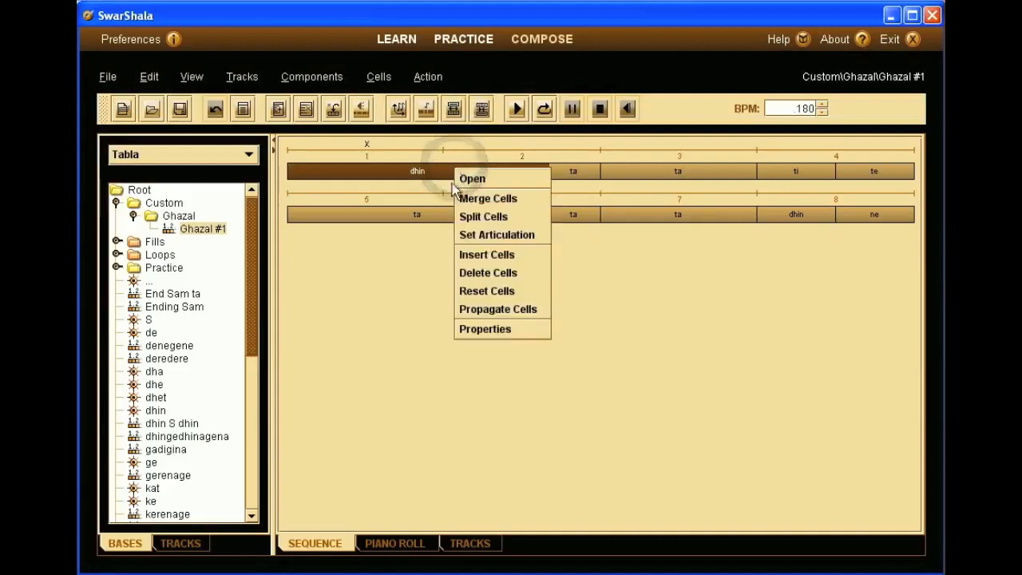
click(486, 331)
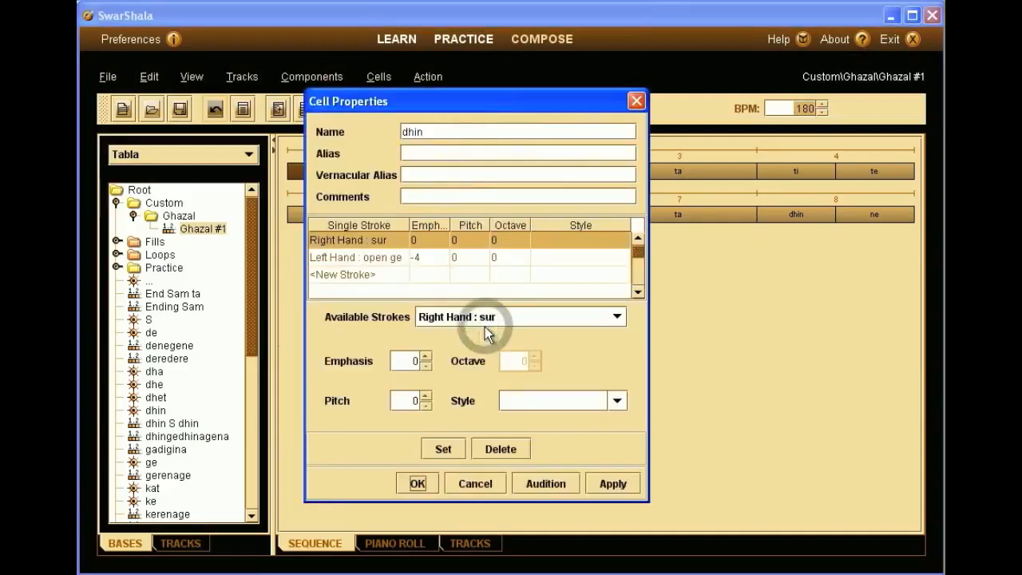
click(427, 197)
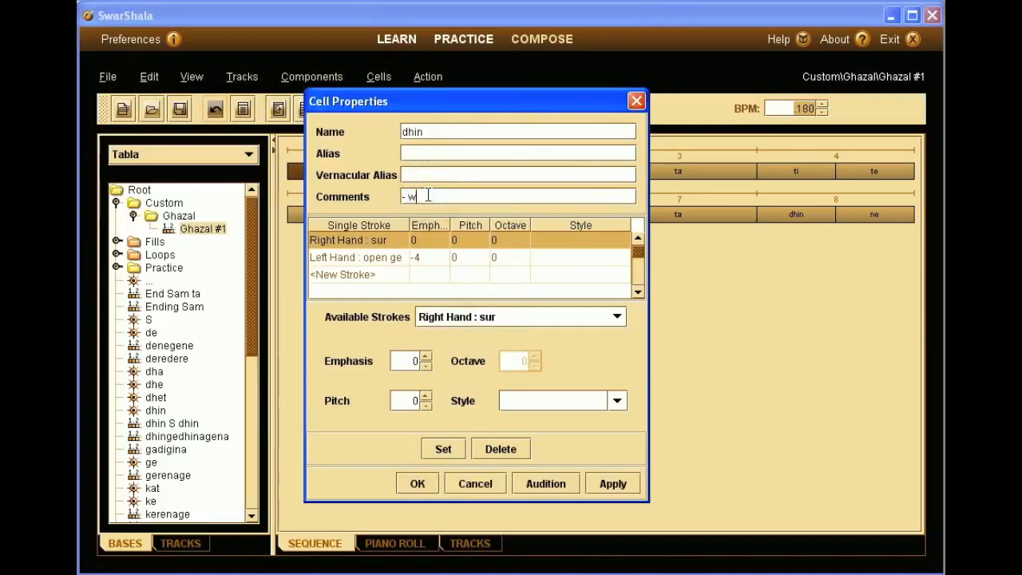
text(- with middle finger o)
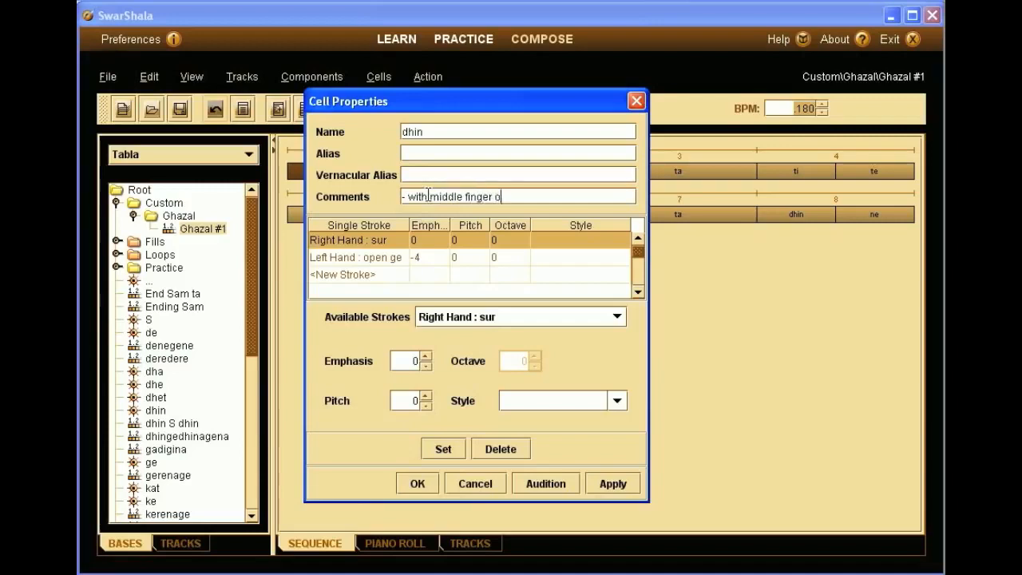
text(n left hand)
click(421, 484)
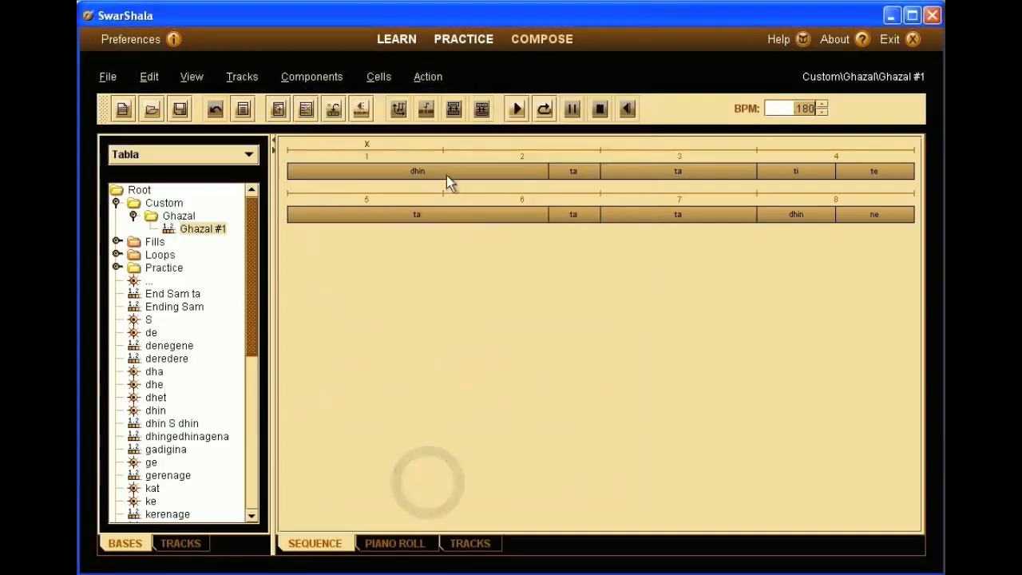
mouse_move(447, 168)
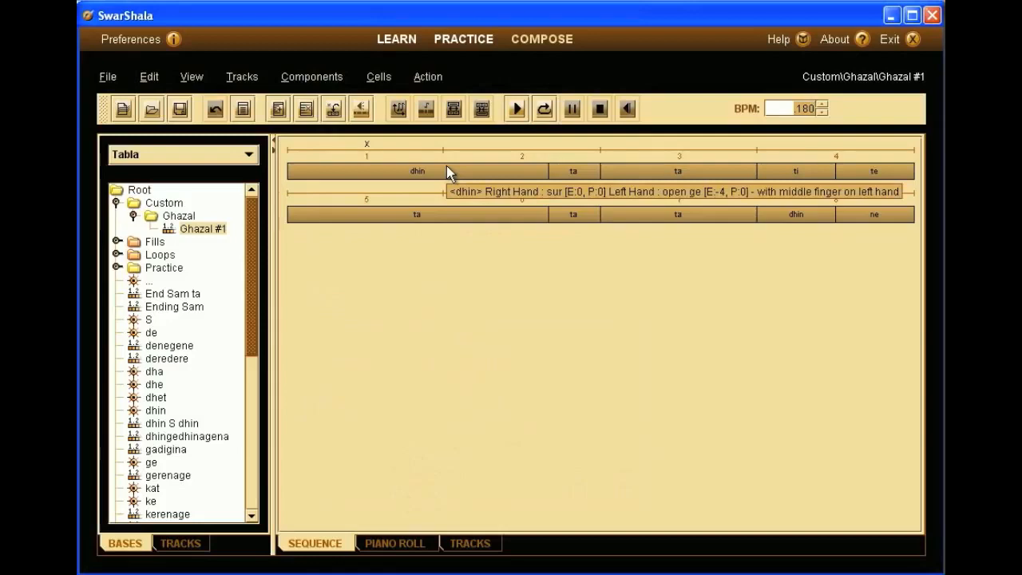
- Add the comment "- with index finger on left hand" to the short ta cell in beat 2 and check its description
click(559, 169)
right_click(559, 168)
click(576, 329)
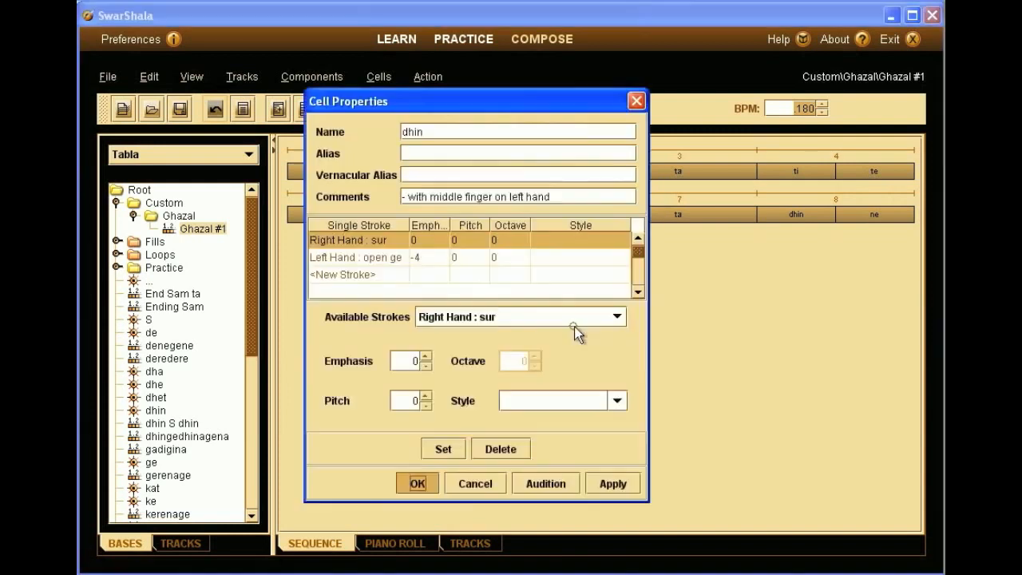
click(408, 194)
text(- with index finde)
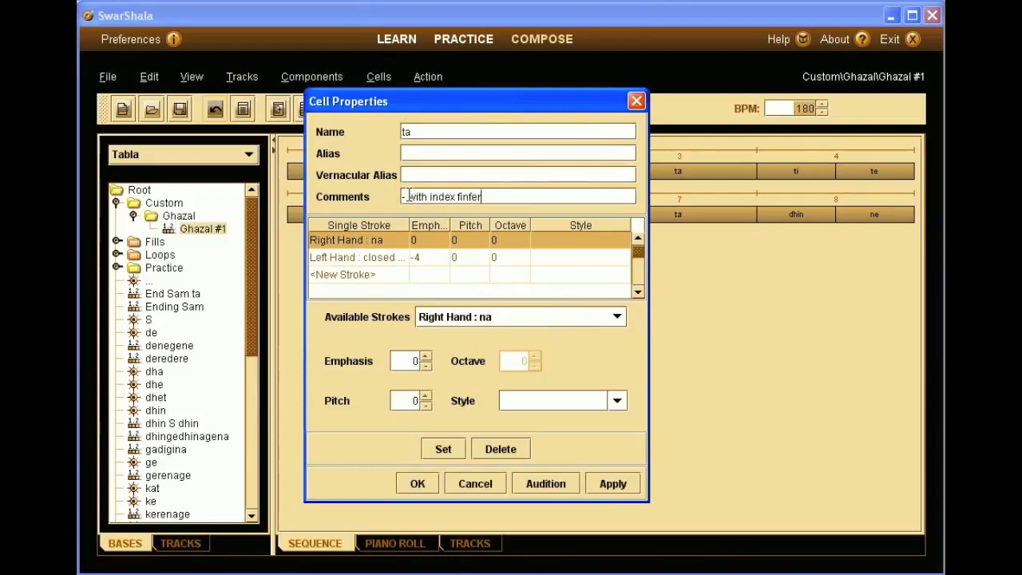
text(ger on left hand)
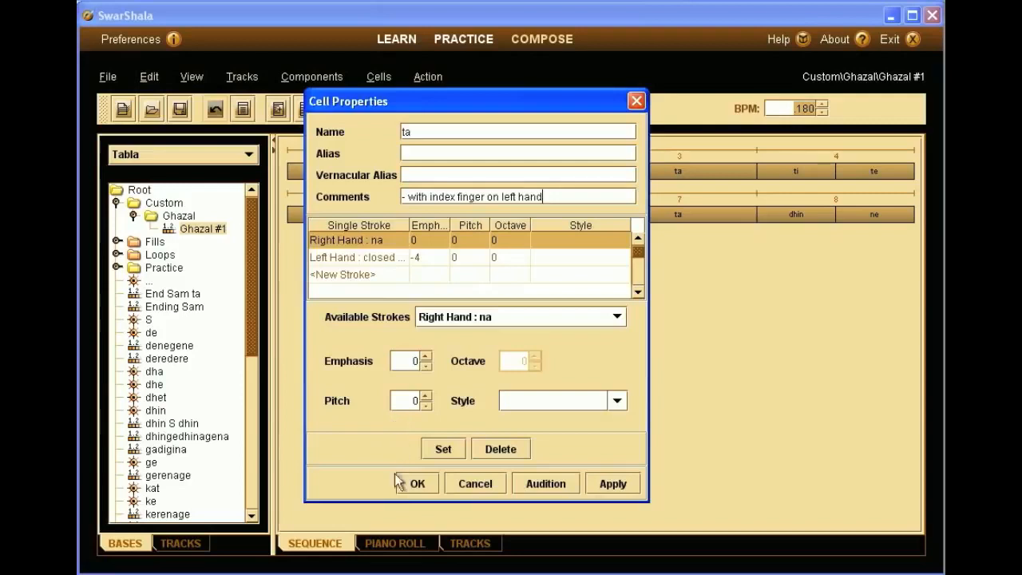
click(416, 484)
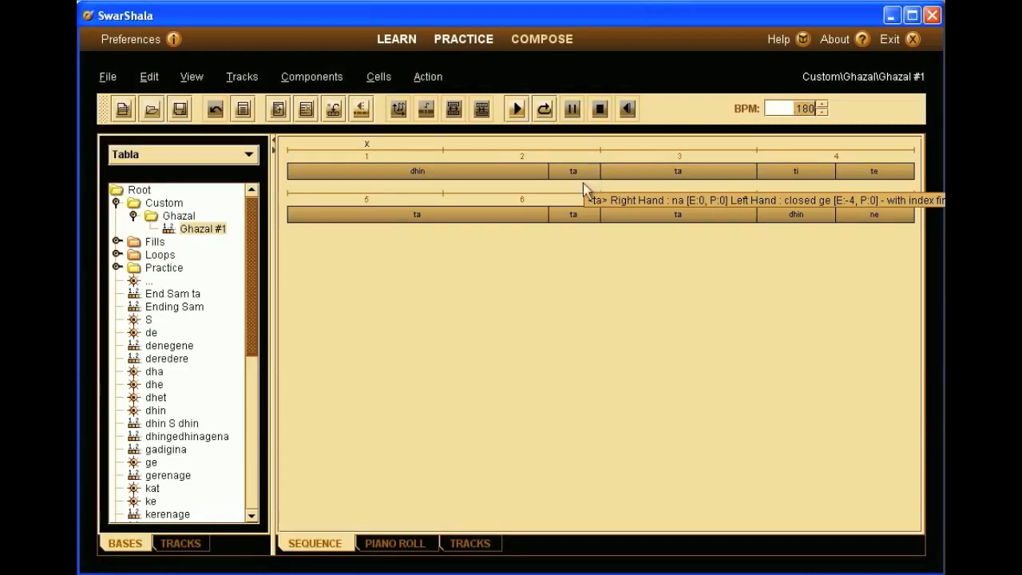
click(561, 255)
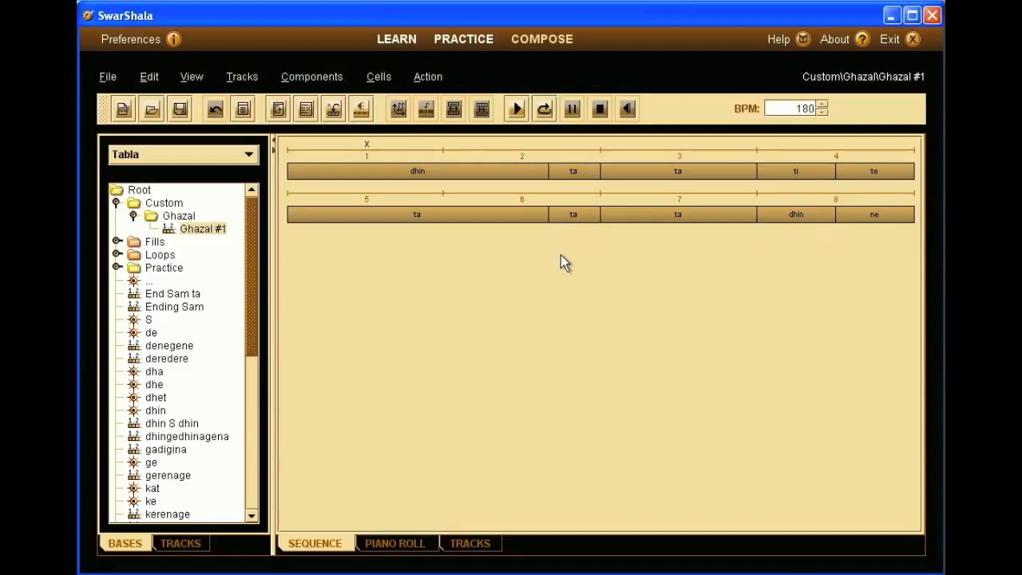
- Set a Tali bar at beat 1 of the sequence
click(322, 76)
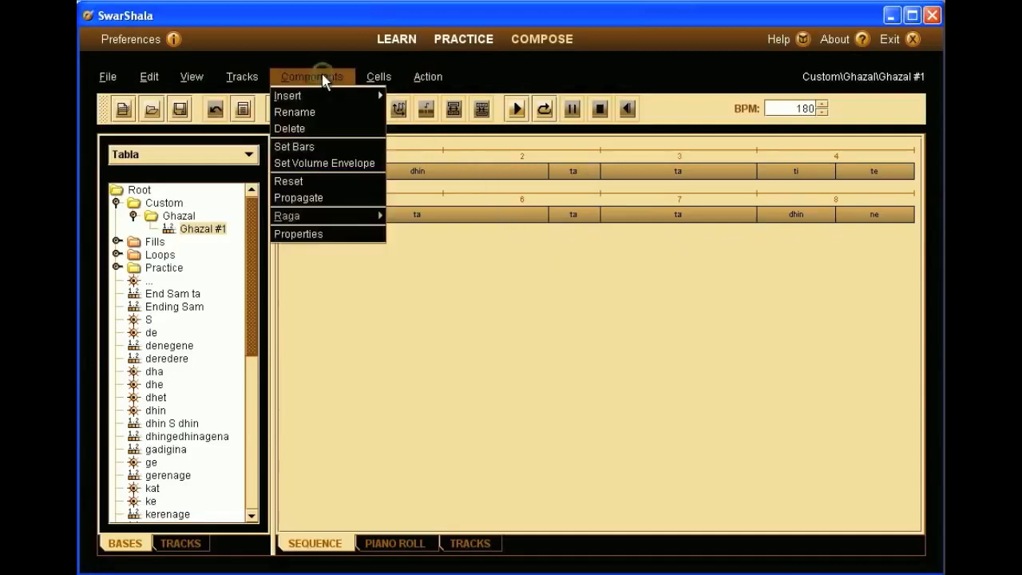
click(323, 148)
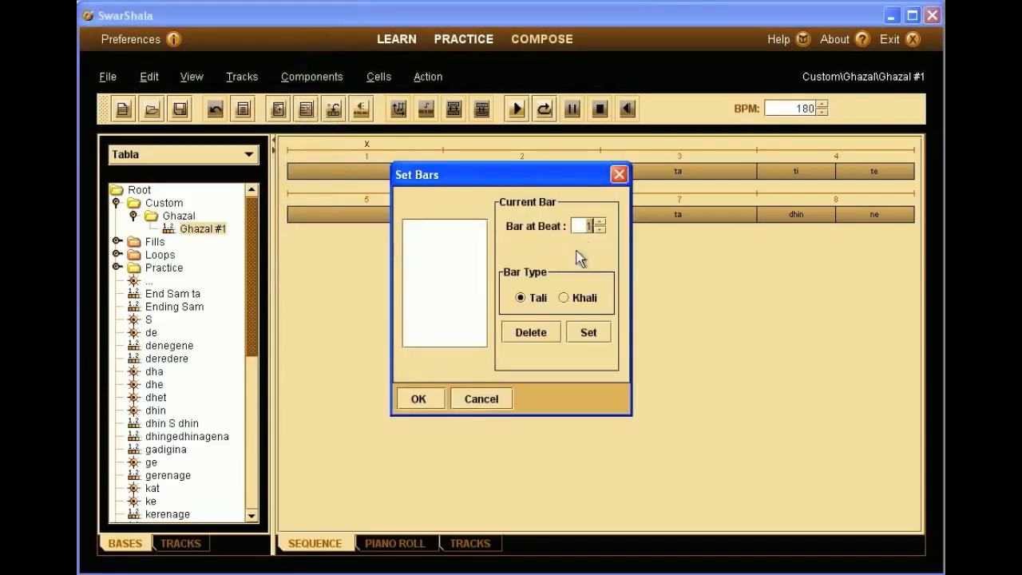
text(1)
click(586, 334)
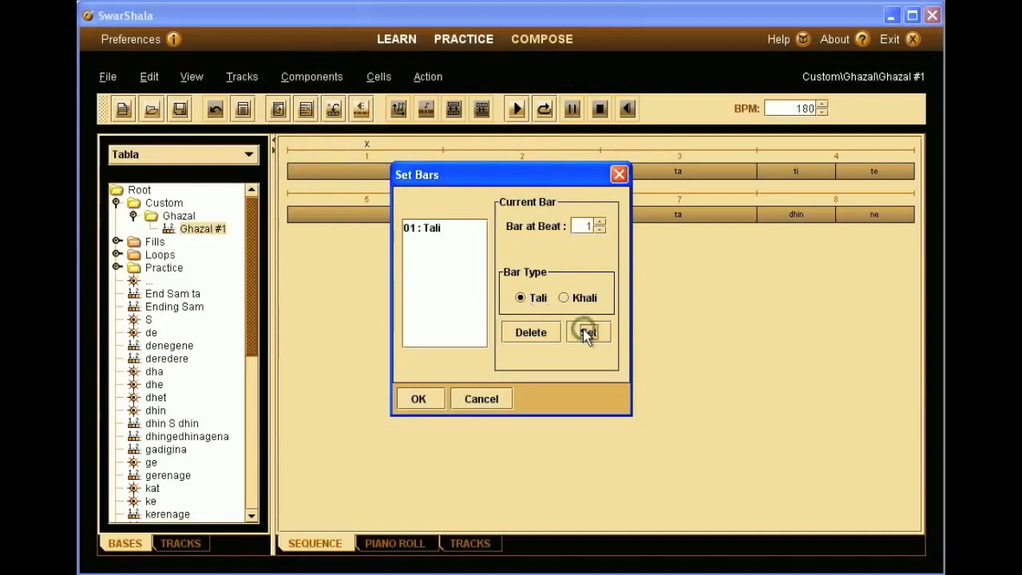
- Set a Khali bar at beat 5 of the sequence and accept the bar settings
click(599, 223)
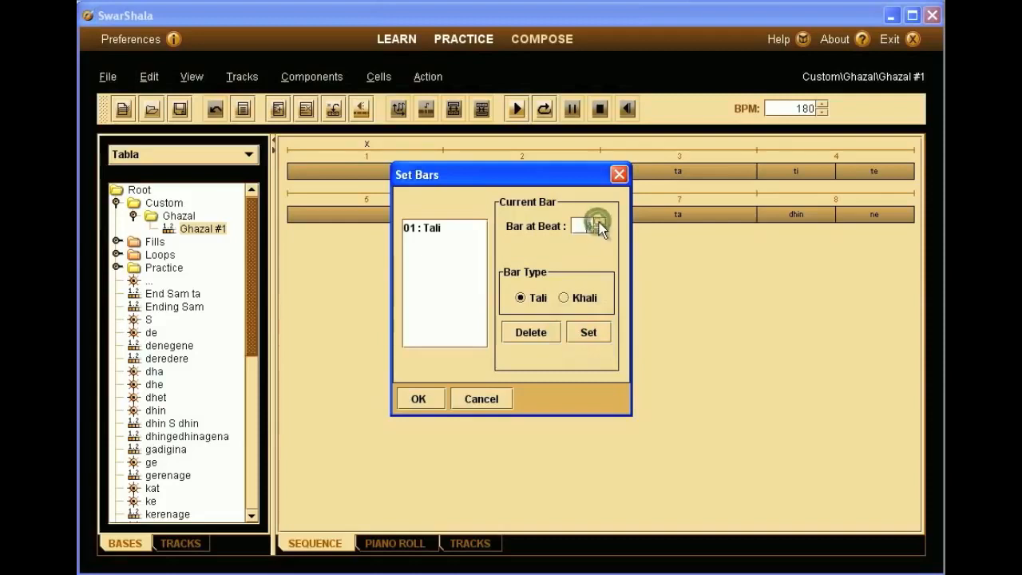
click(599, 222)
click(599, 223)
click(599, 223)
click(575, 302)
click(585, 334)
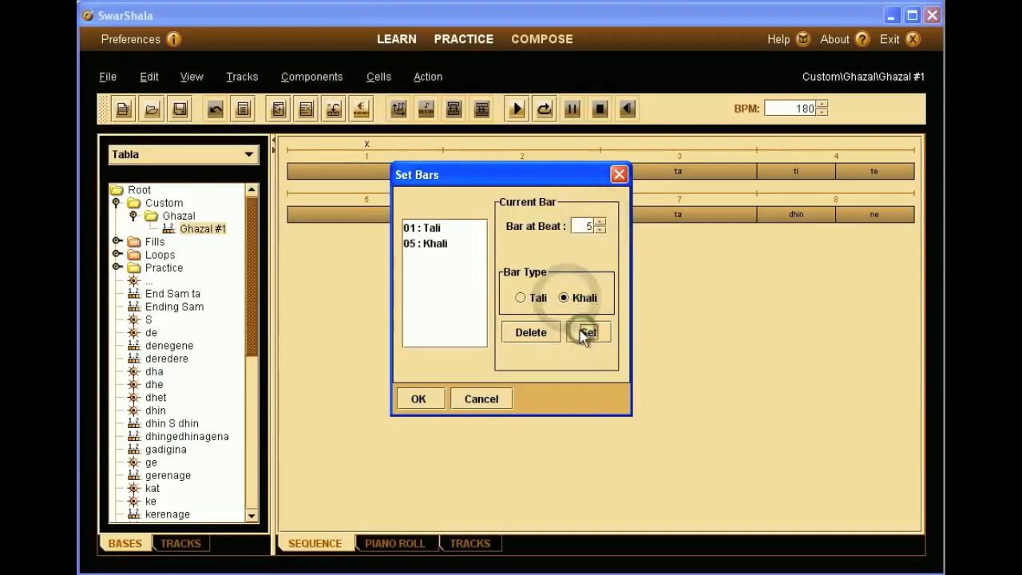
click(421, 395)
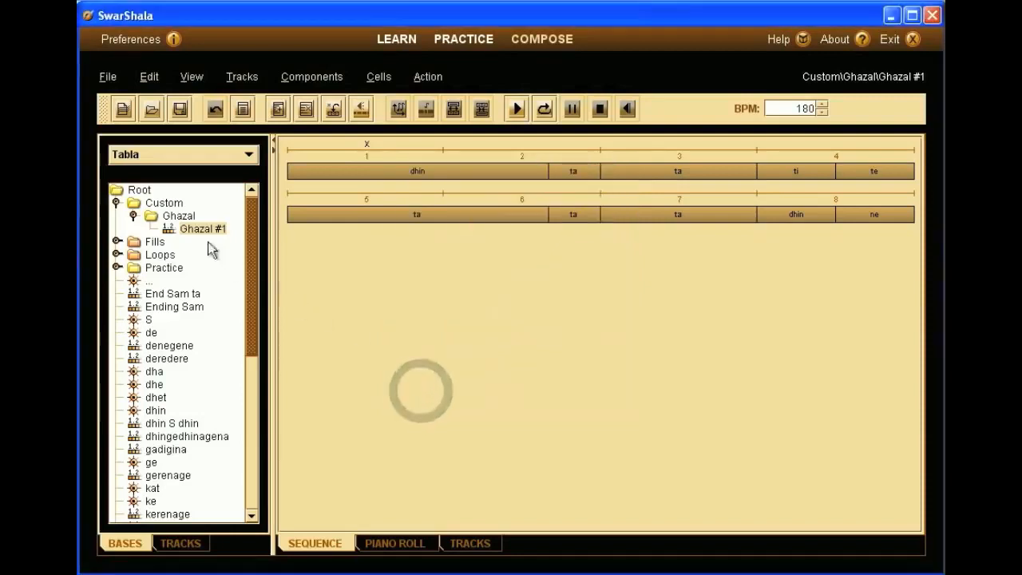
- Collapse and re-expand the Ghazal folder, and reload the Ghazal #1 sequence to refresh its bar markers
double_click(180, 216)
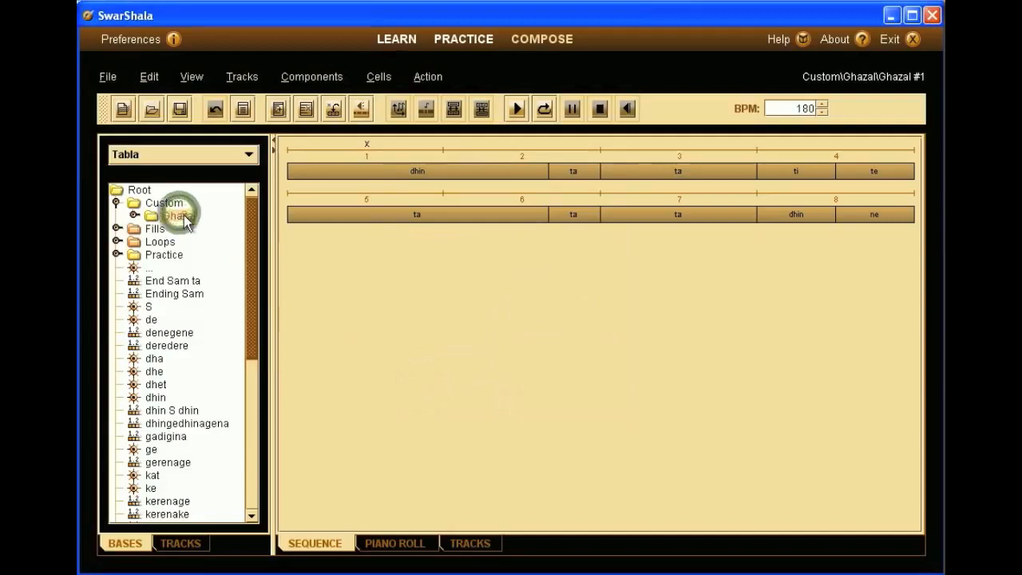
double_click(183, 215)
click(193, 229)
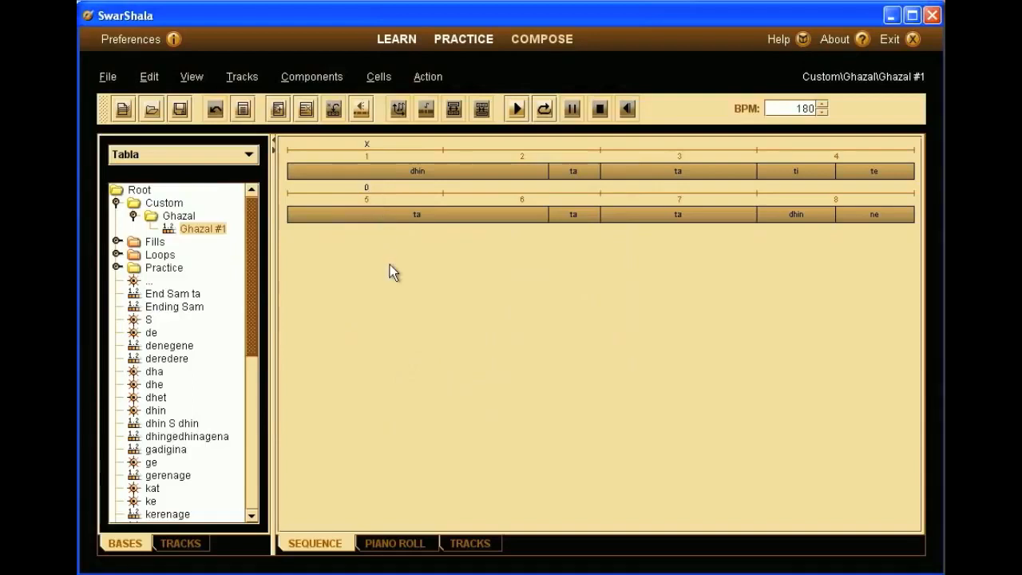
key(period)
- Start a new composition and show its tracks
click(110, 76)
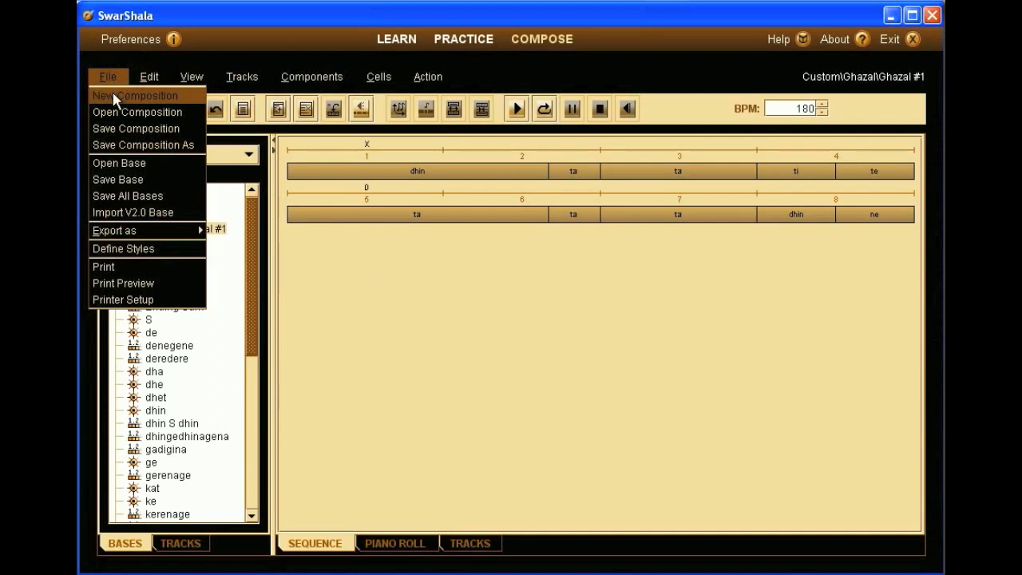
click(115, 97)
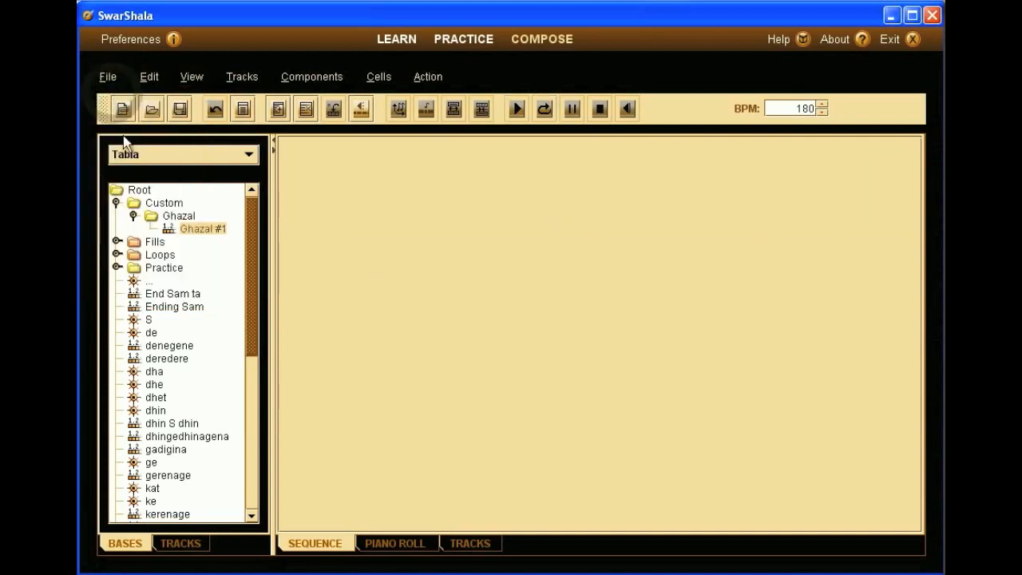
click(177, 542)
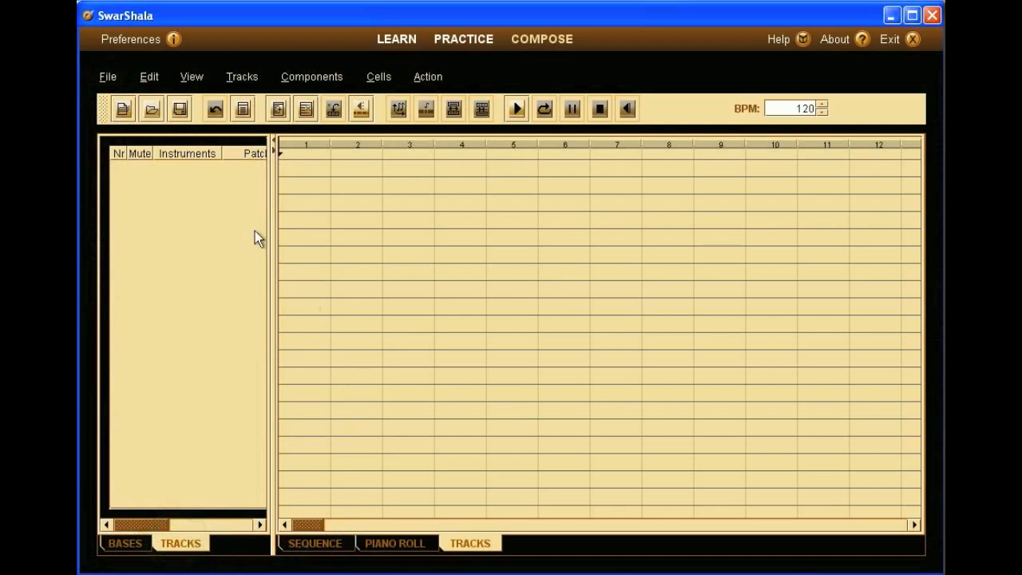
- Add a track with the Tabla instrument and Sa set to Black One
click(243, 77)
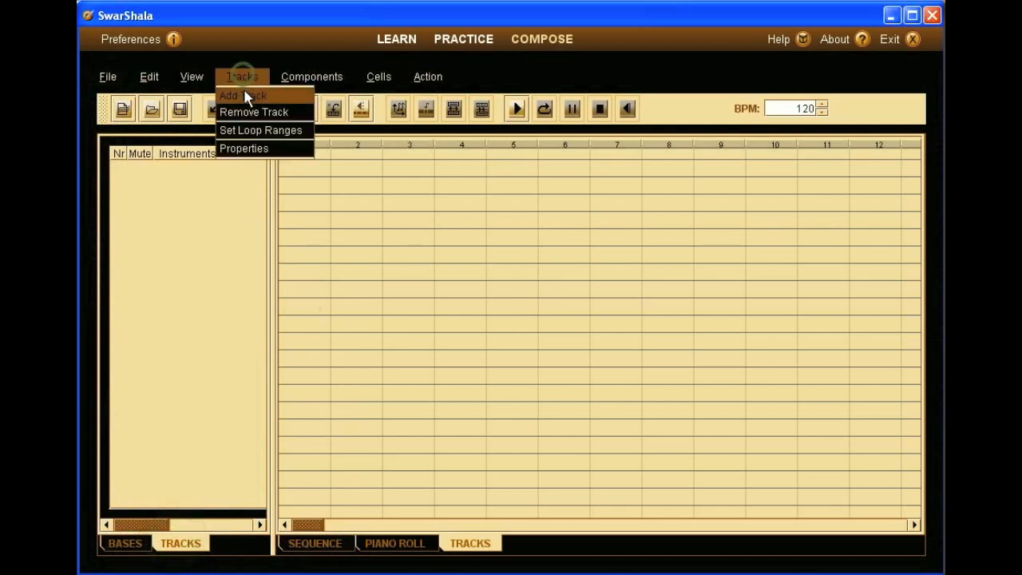
click(243, 94)
click(559, 164)
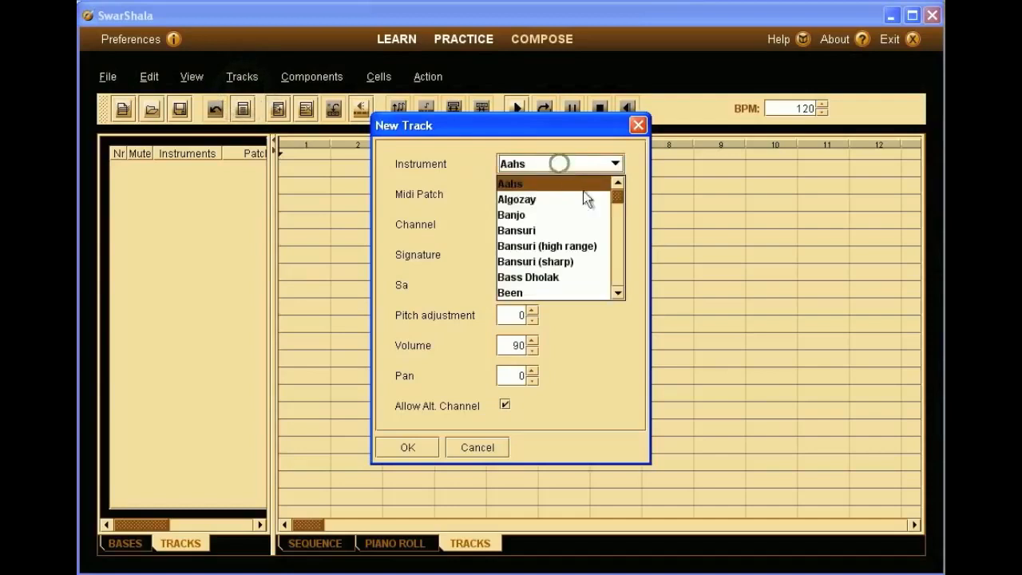
drag(619, 197, 615, 269)
click(583, 238)
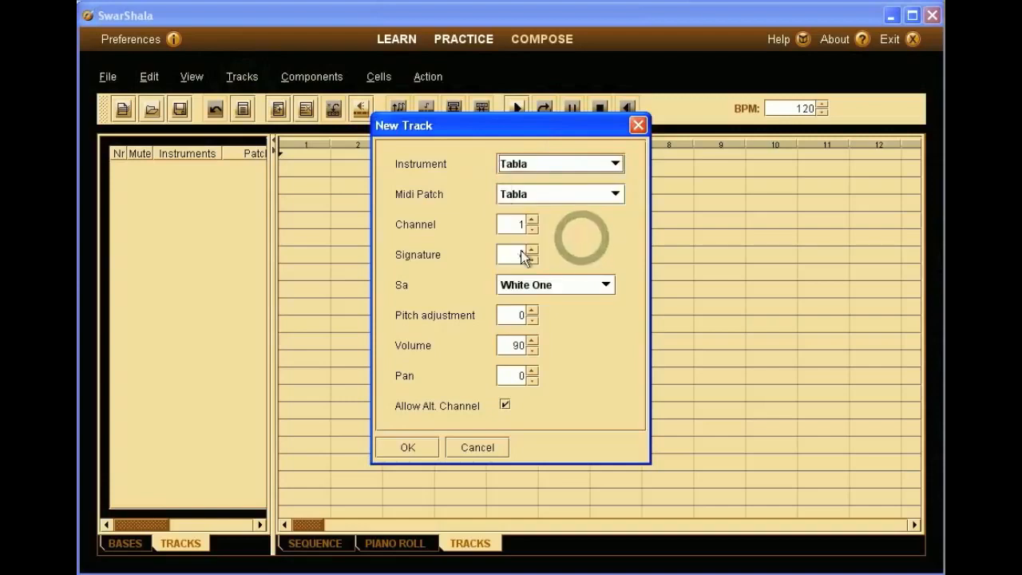
click(604, 286)
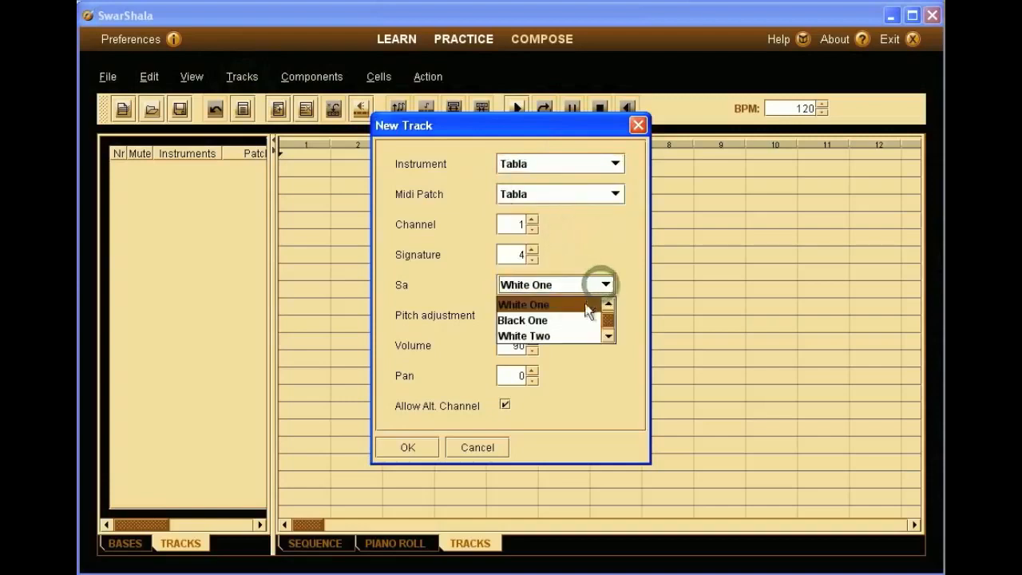
click(583, 319)
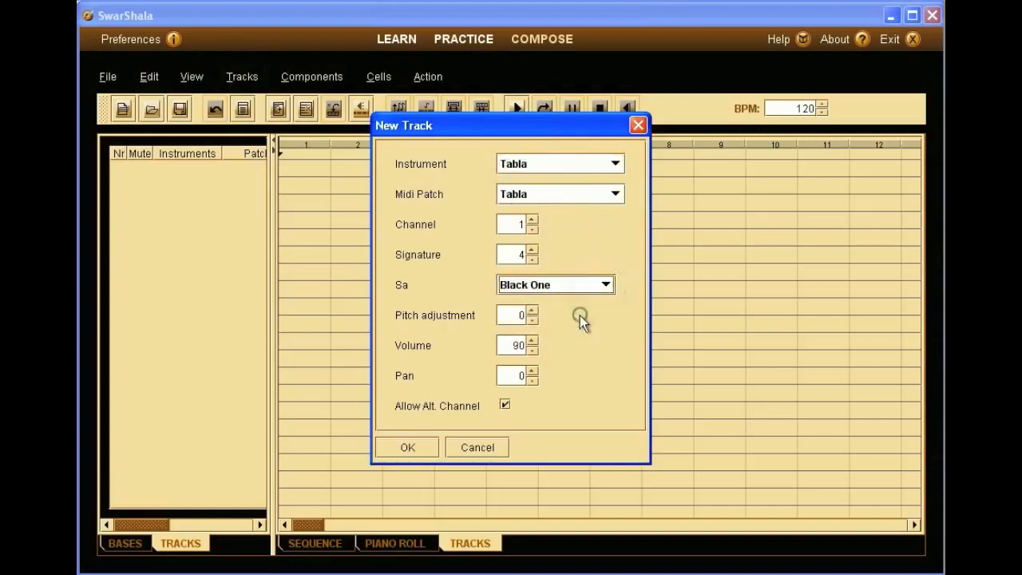
click(424, 445)
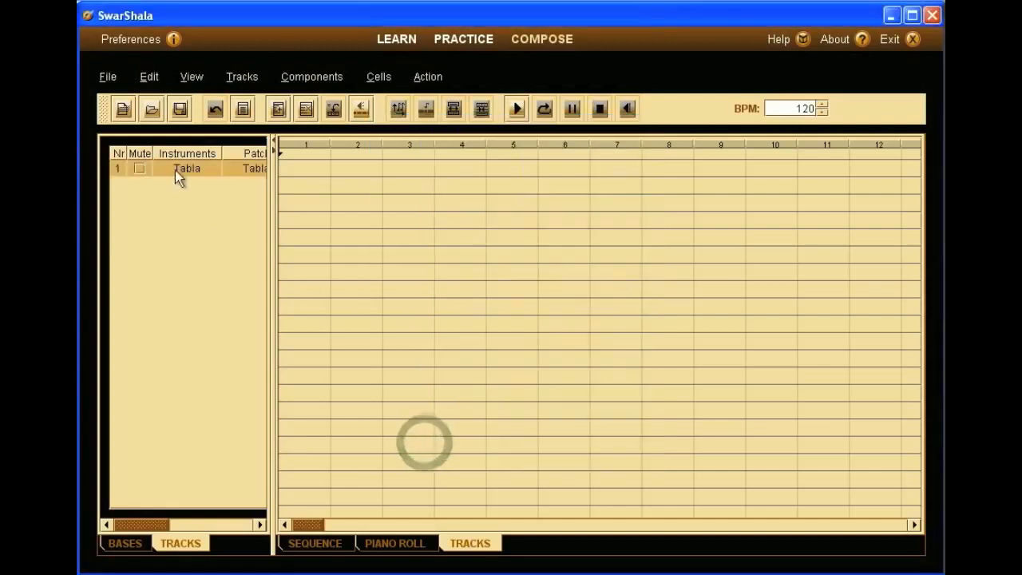
- Place the custom Ghazal #1 sequence on the Tabla track starting at measure 2, and play the composition
click(126, 543)
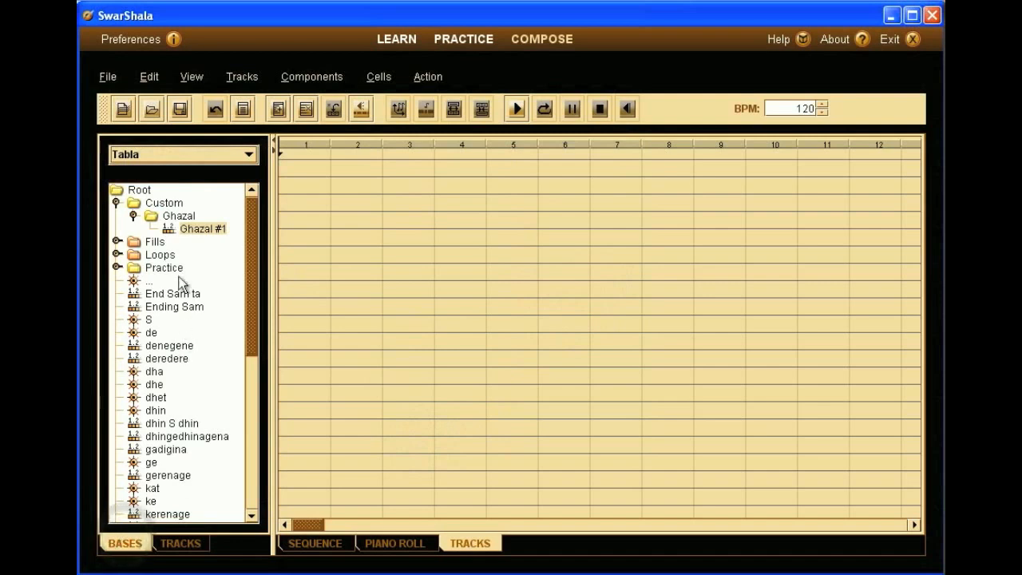
drag(193, 228, 335, 173)
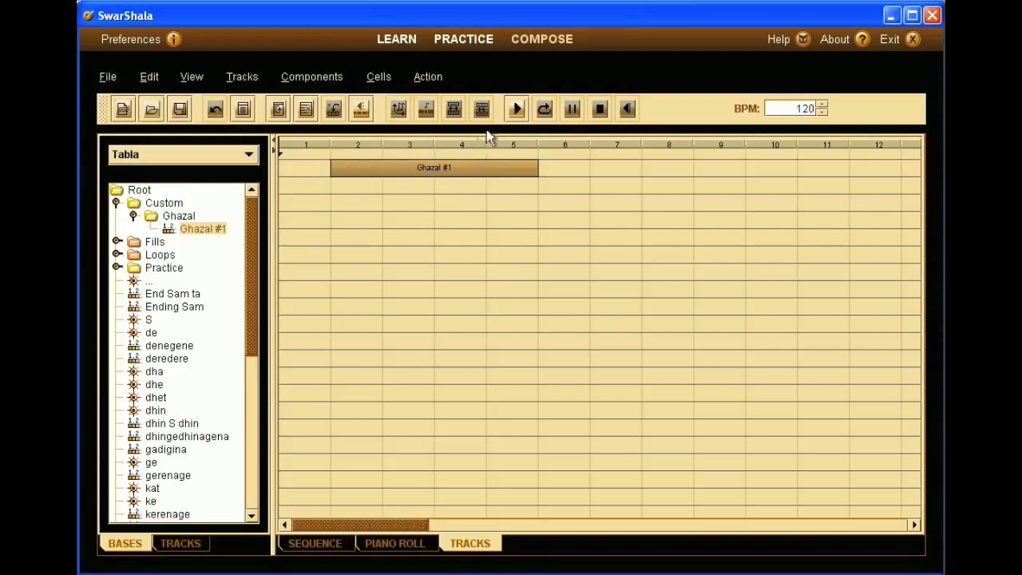
click(517, 108)
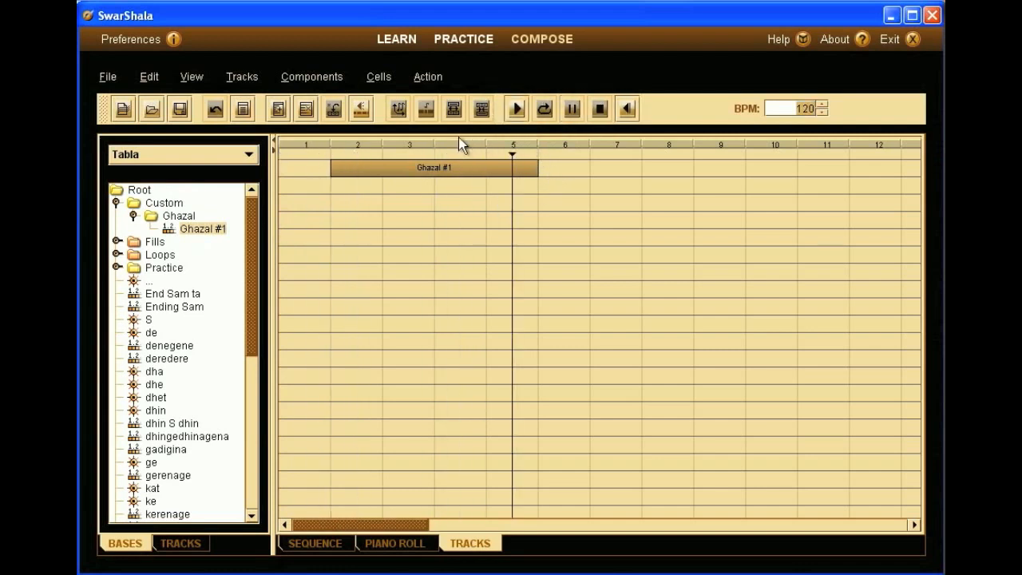
- Save the composition as GhazalRhythmToShare in the Compositions folder
click(107, 78)
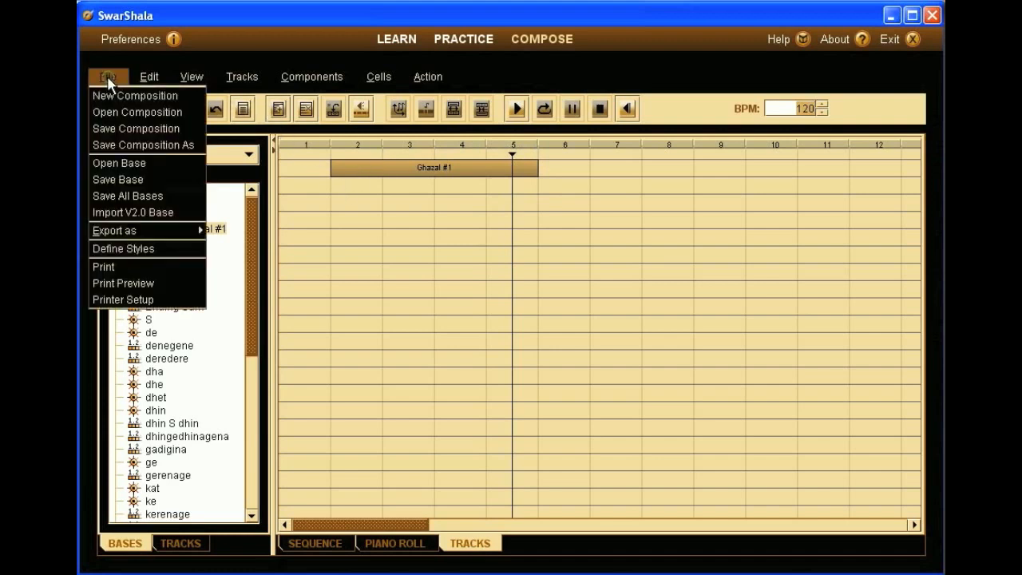
click(129, 132)
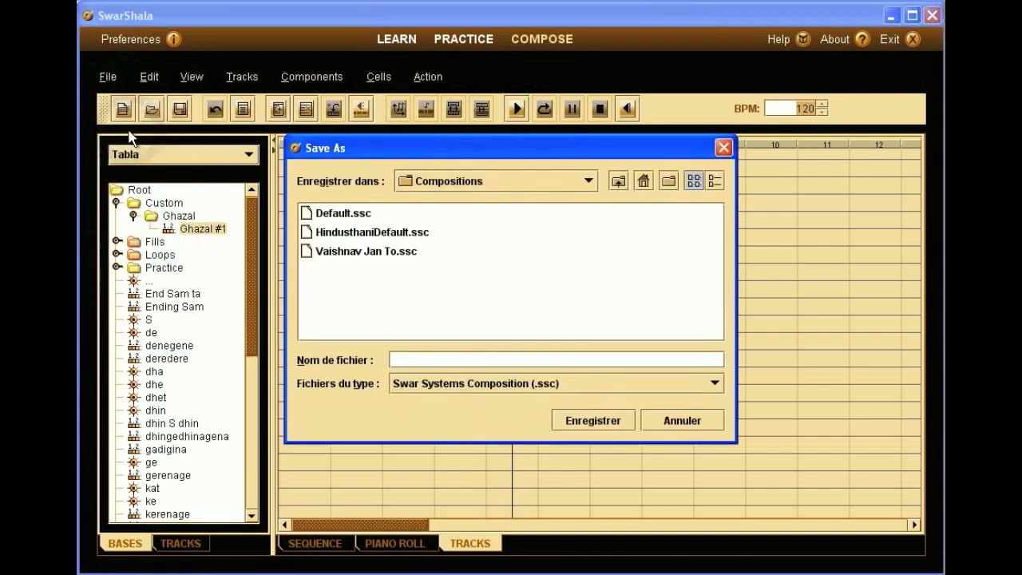
click(400, 359)
text(Chaza)
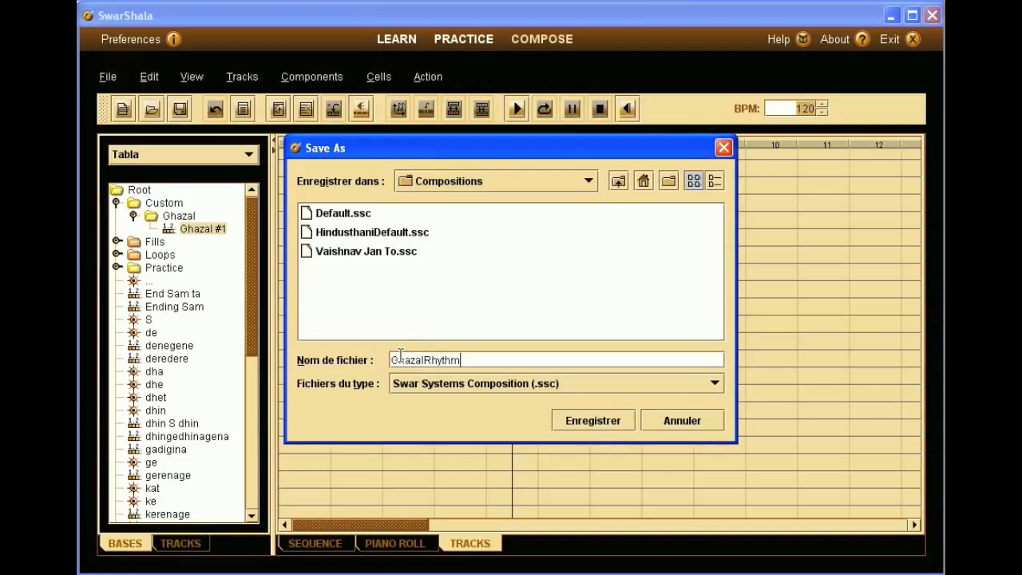
text(lRhythmToShare)
click(593, 420)
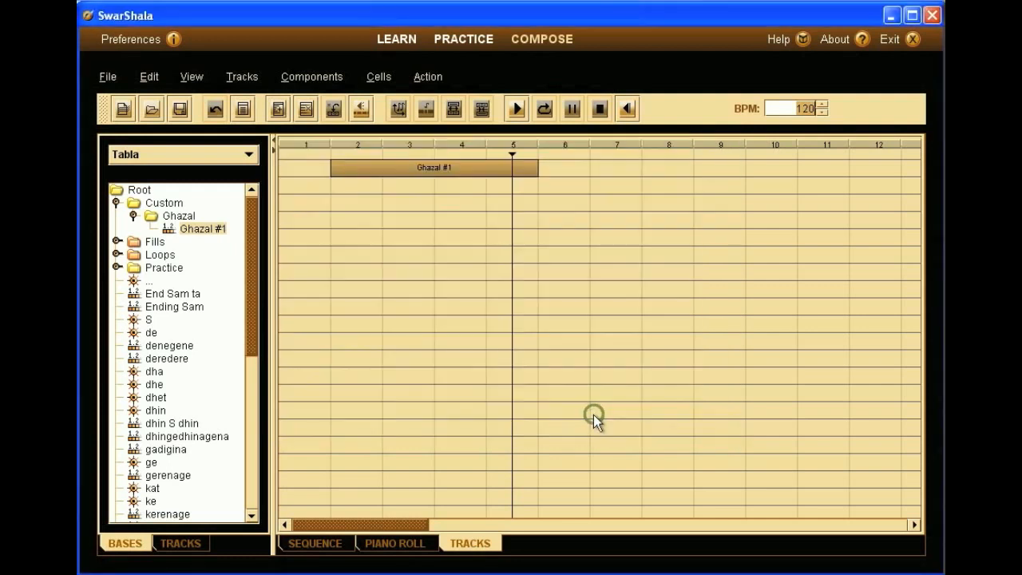
- Start a new empty composition and reopen the saved GhazalRhythmToShare.ssc composition
key(BackSpace)
click(107, 80)
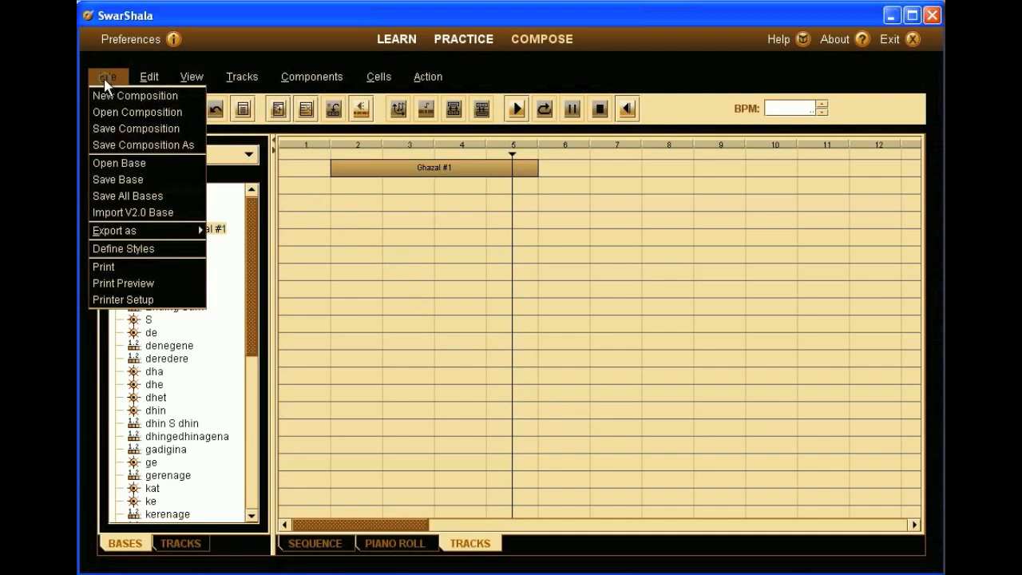
click(104, 89)
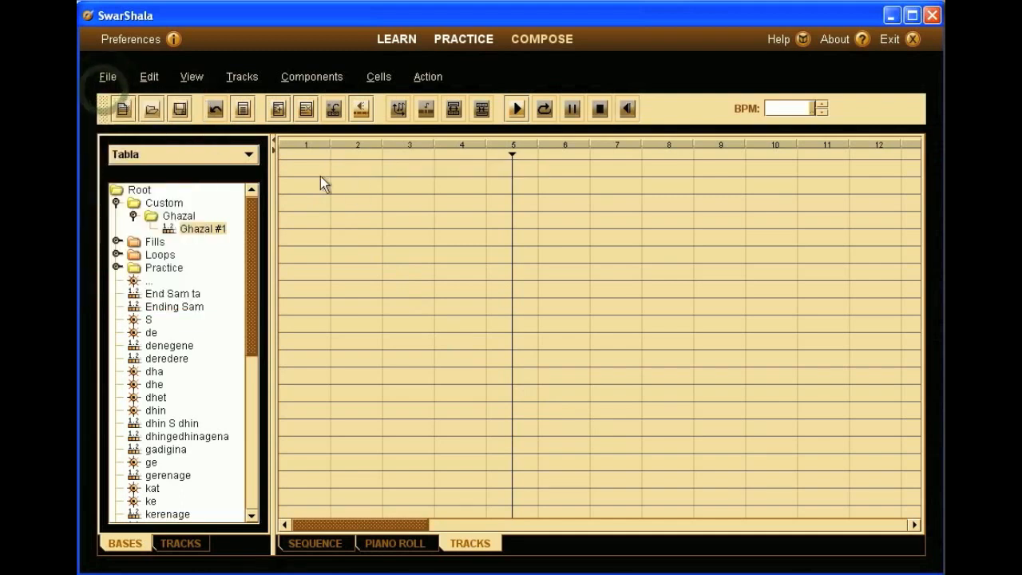
click(108, 80)
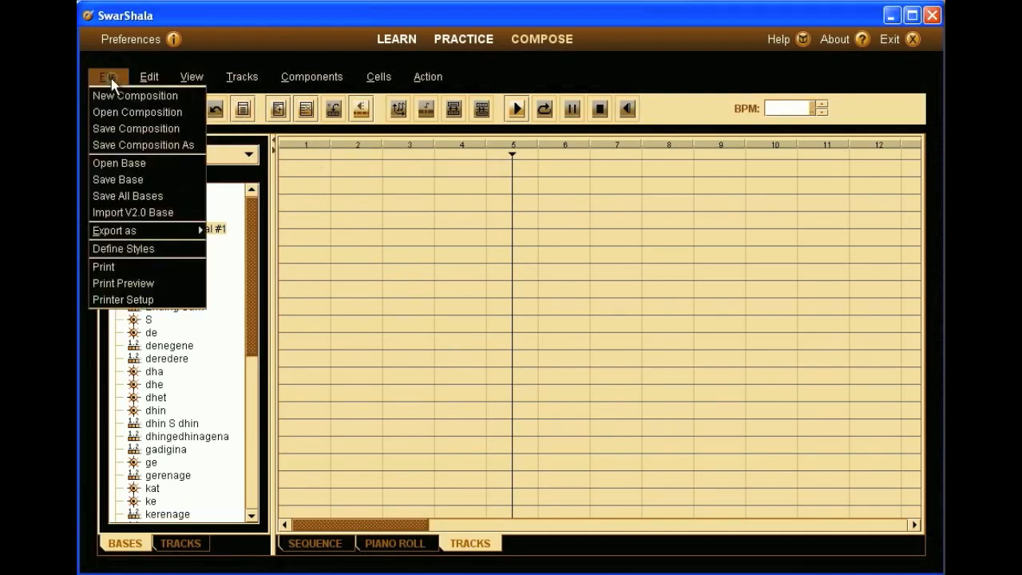
click(111, 114)
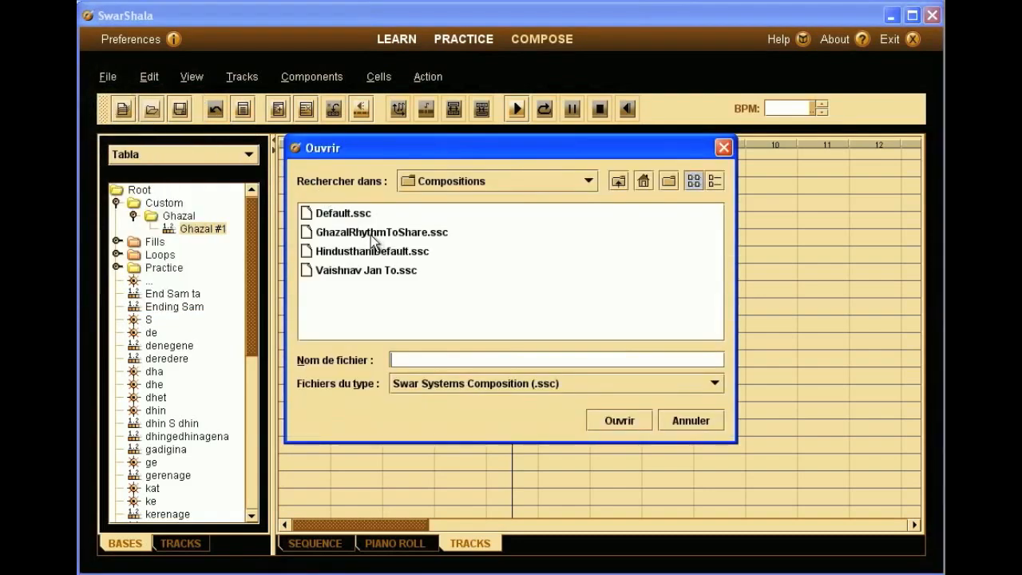
double_click(370, 235)
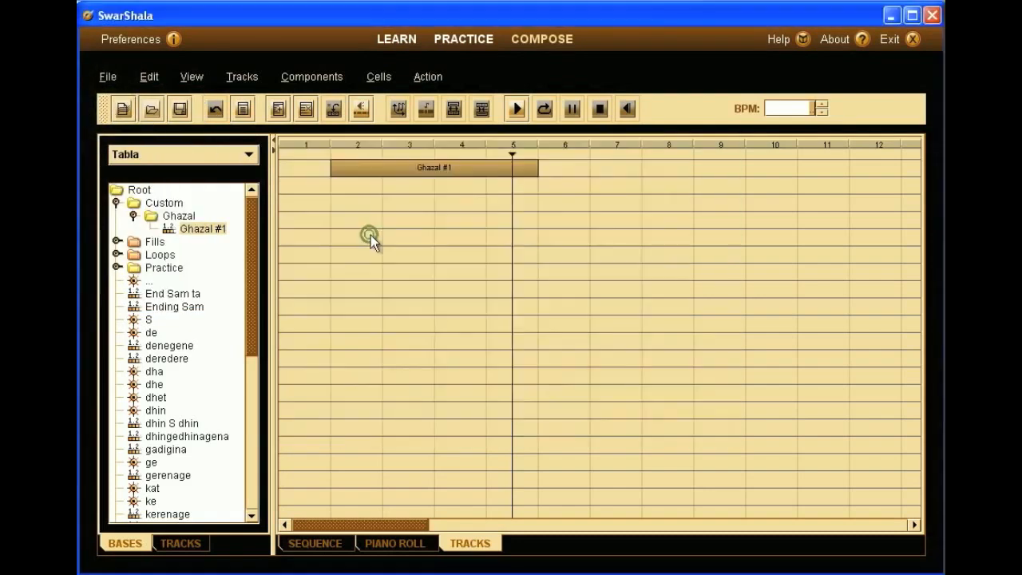
- Open the Ghazal #1 sequence from the composition's track, play it in a loop and stop playback
double_click(399, 169)
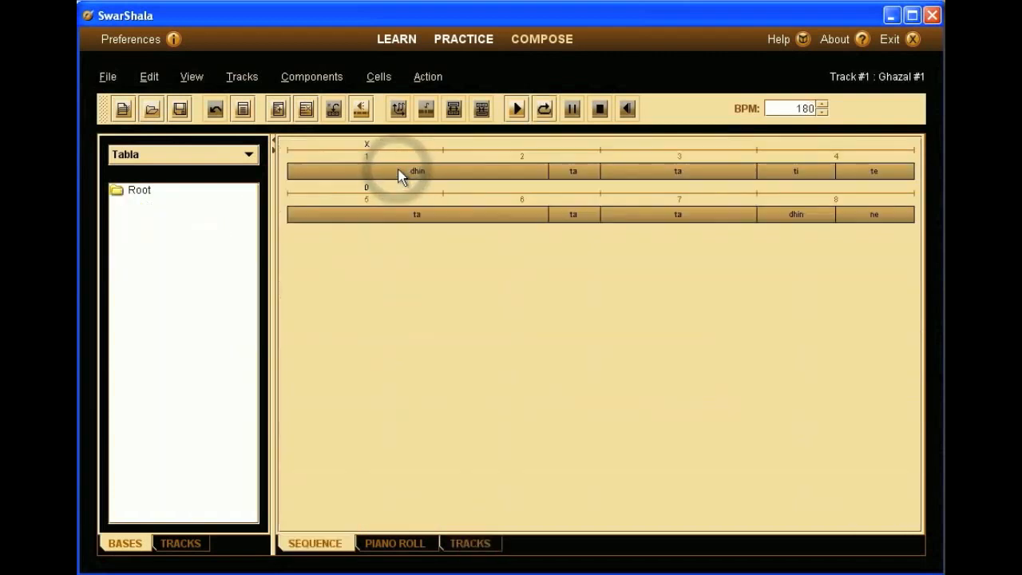
click(543, 109)
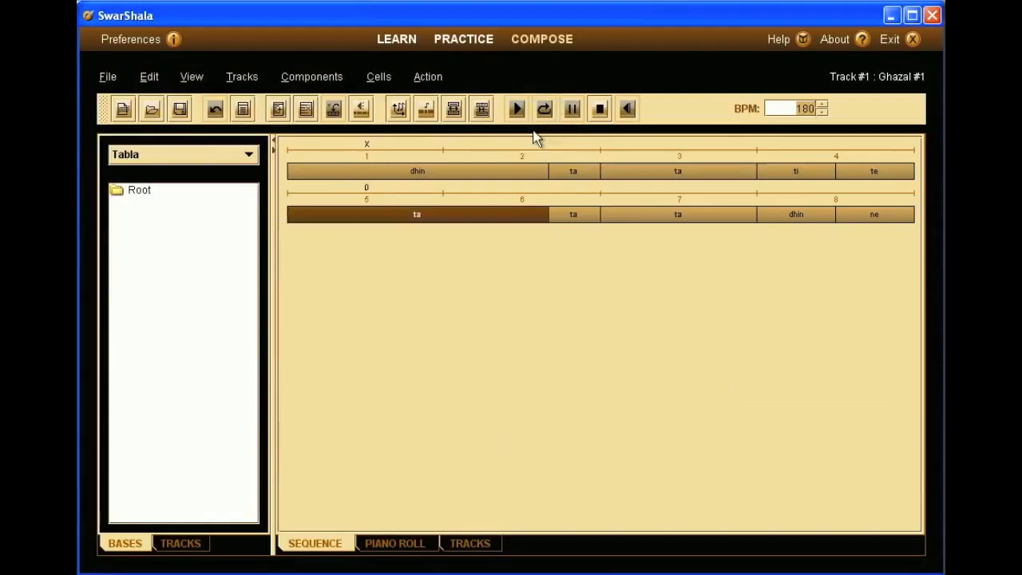
click(600, 110)
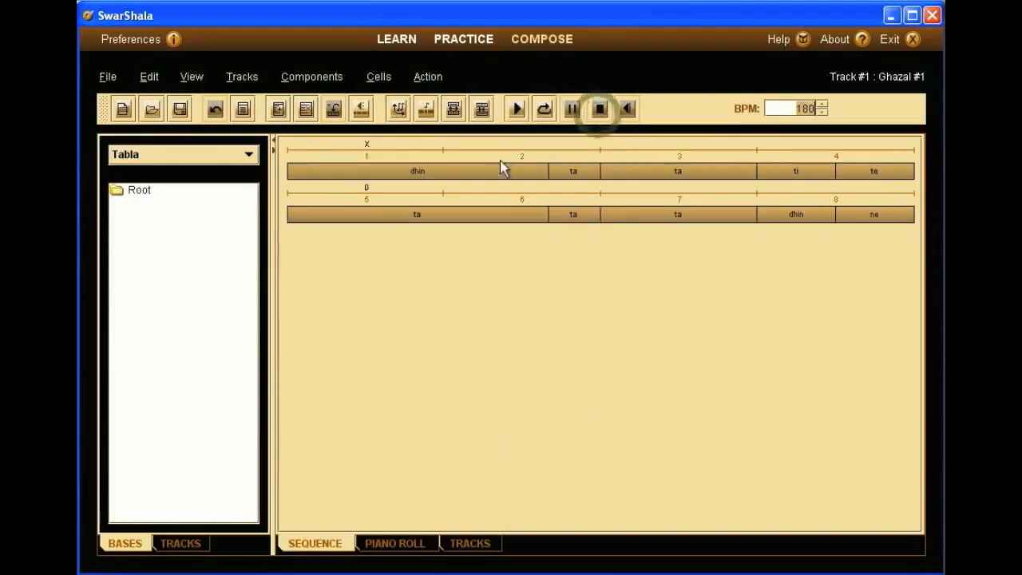
- Check the stroke comment on the first dhin cell and review the Ghazal #1 sequence properties without changing them
mouse_move(484, 169)
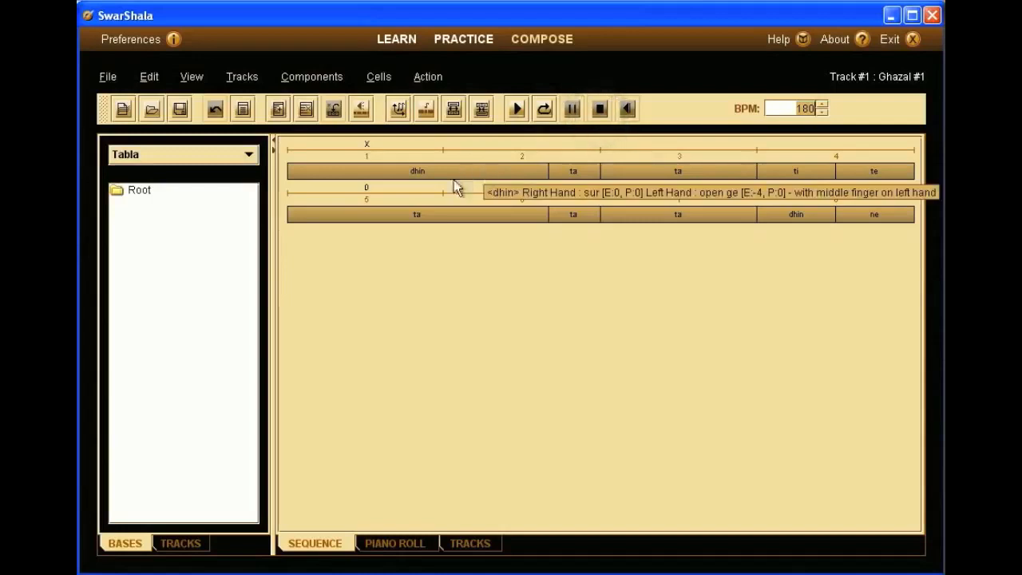
mouse_move(426, 224)
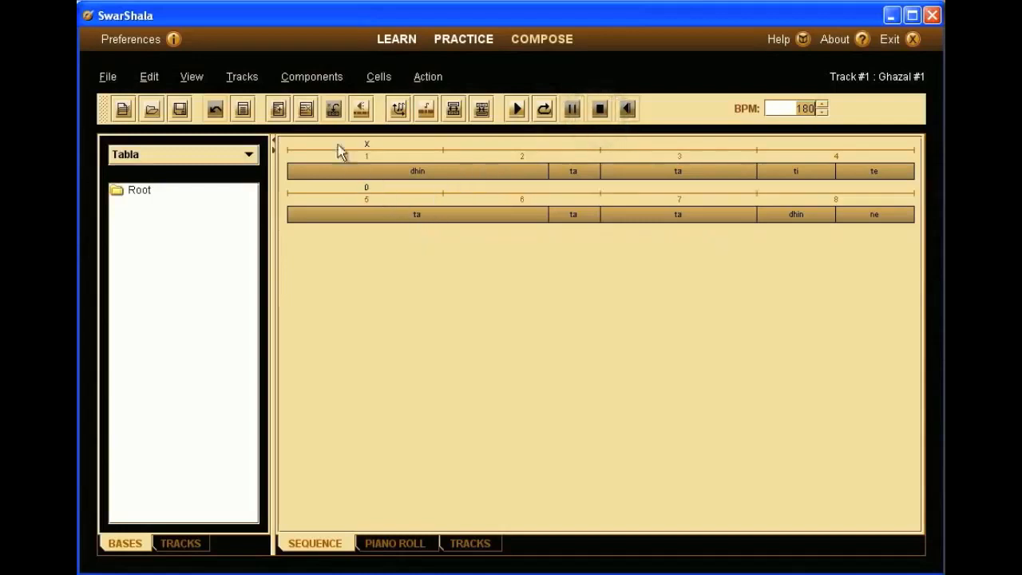
click(244, 112)
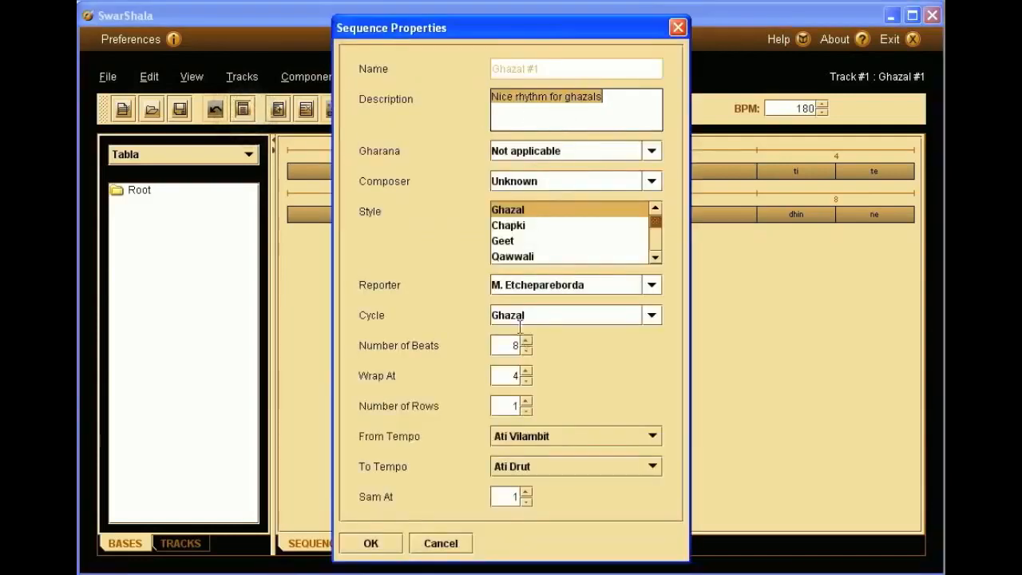
click(431, 535)
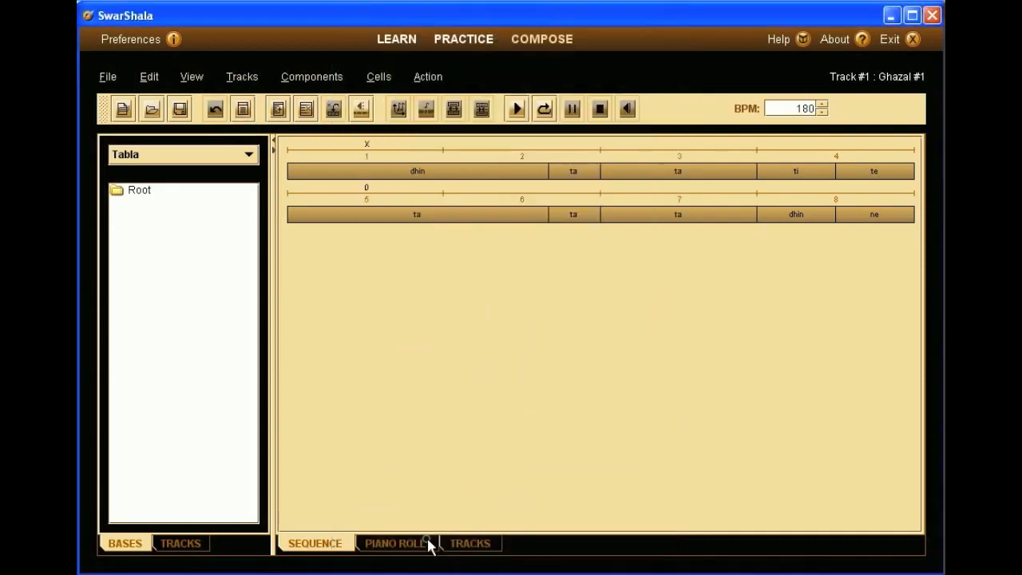
- Expand the Custom folder in the Tabla base and copy the Ghazal #1 sequence from the track into it
click(180, 542)
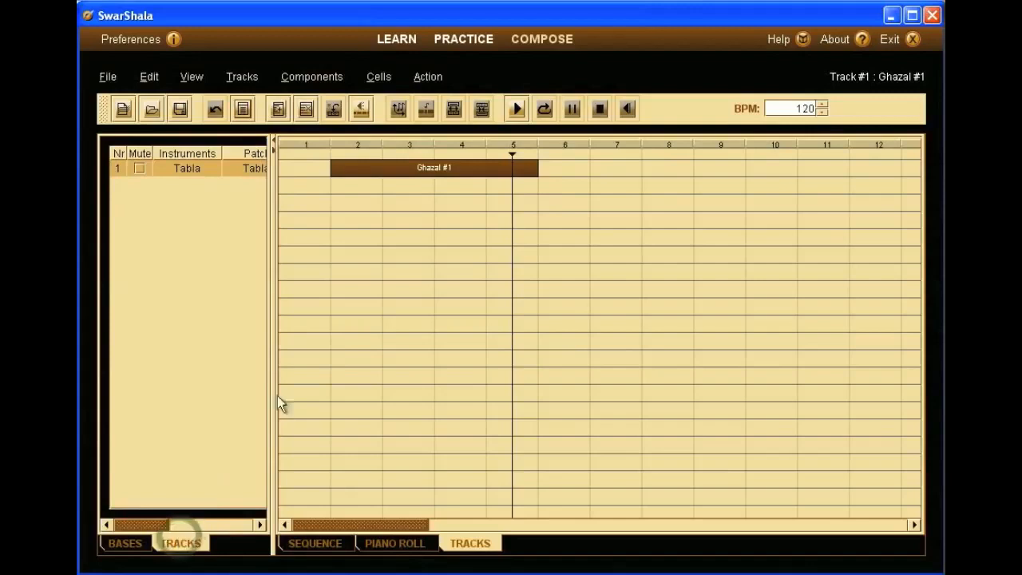
click(126, 542)
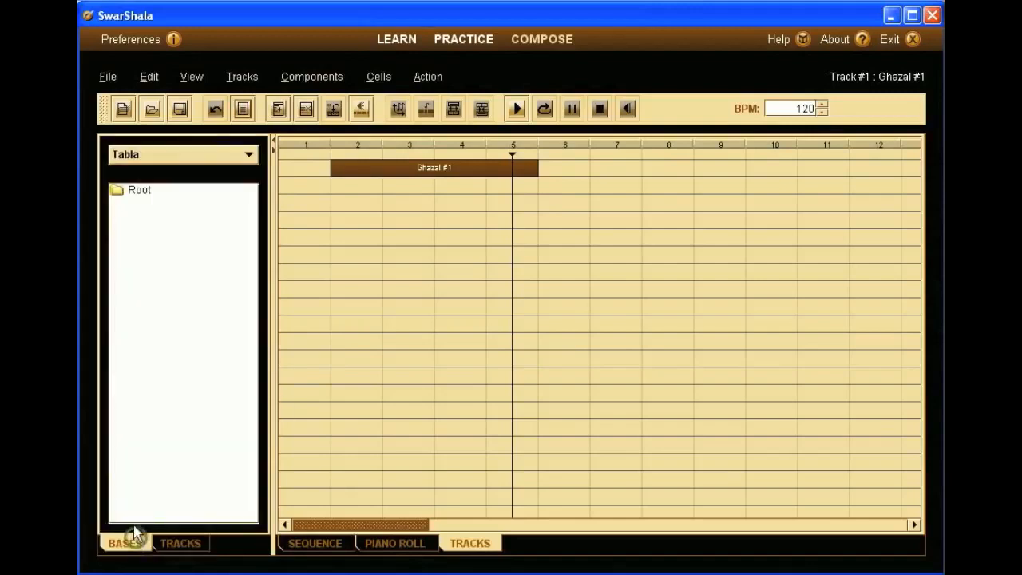
double_click(134, 189)
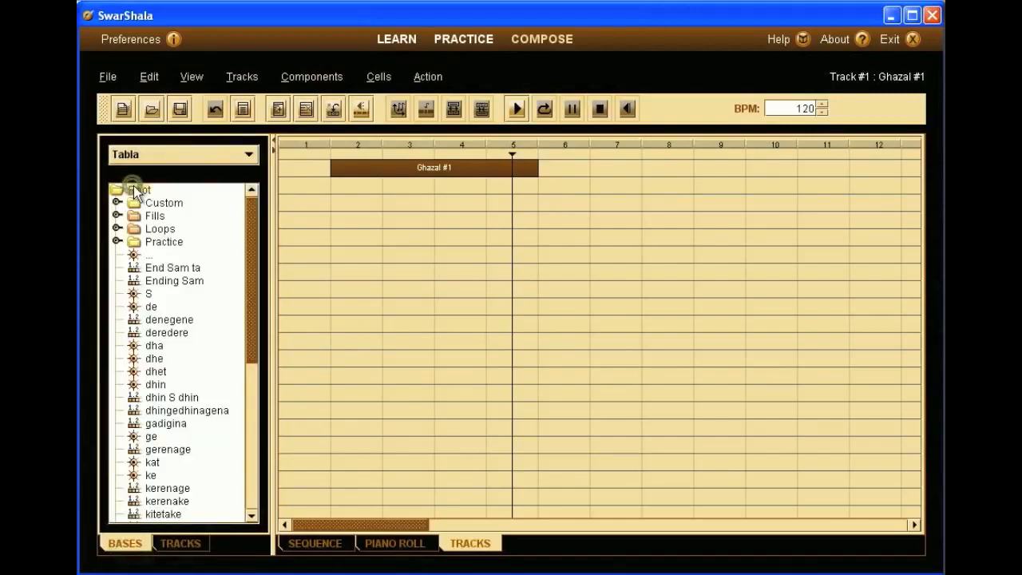
double_click(149, 205)
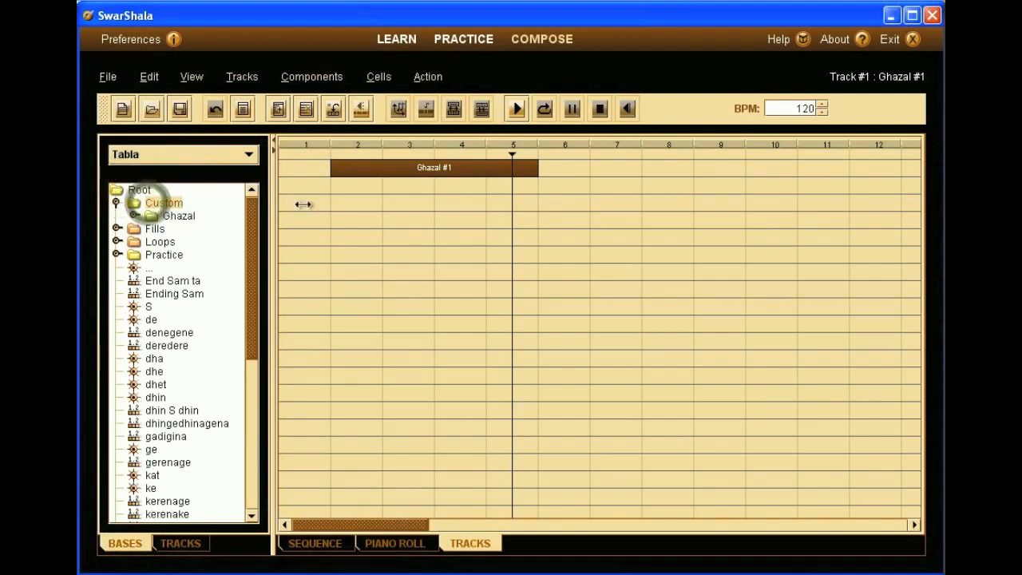
drag(384, 173, 166, 206)
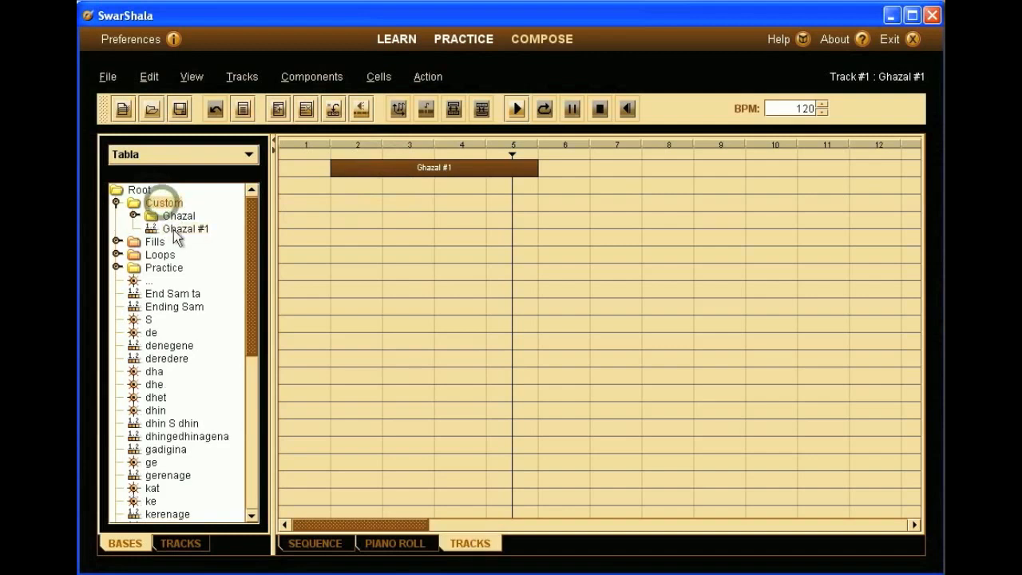
- Open the Ghazal #1 copy directly under the Custom folder, play it in a loop and stop playback
double_click(174, 230)
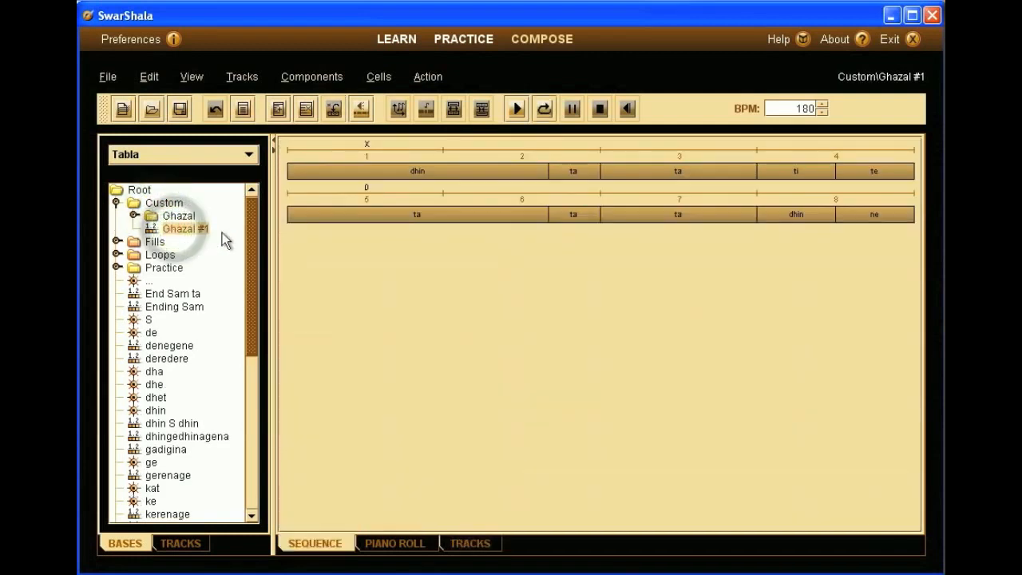
click(545, 110)
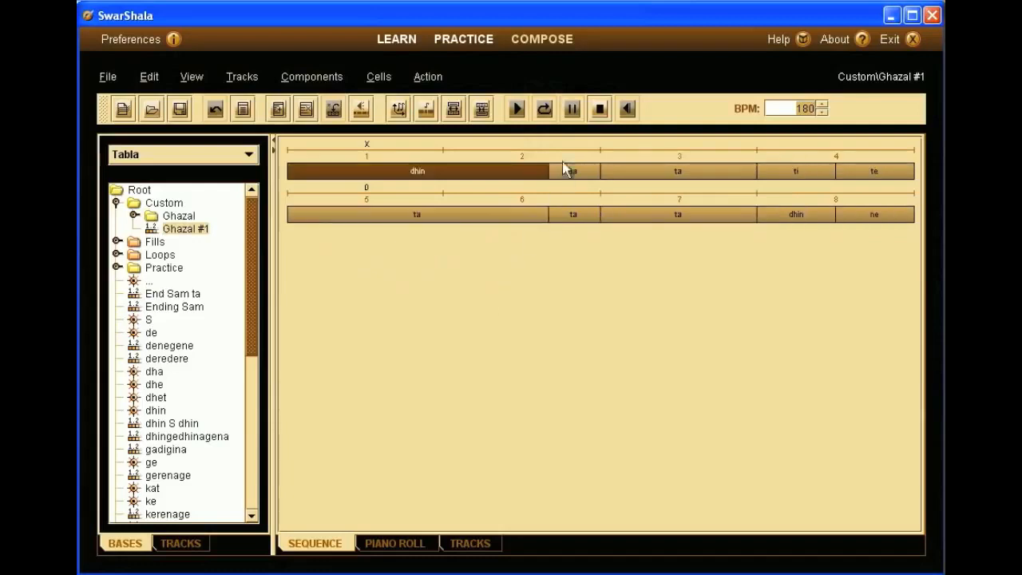
click(601, 109)
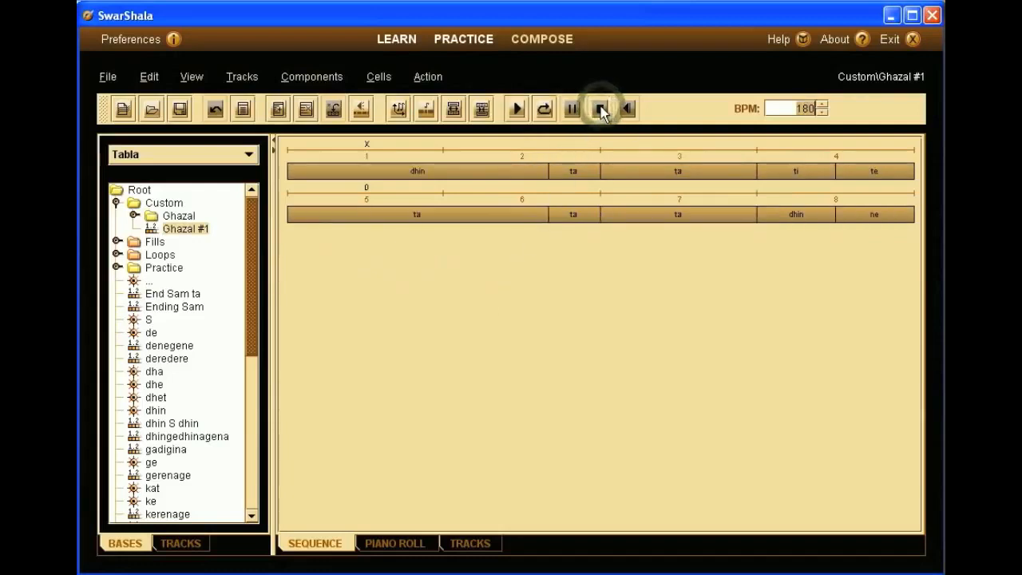